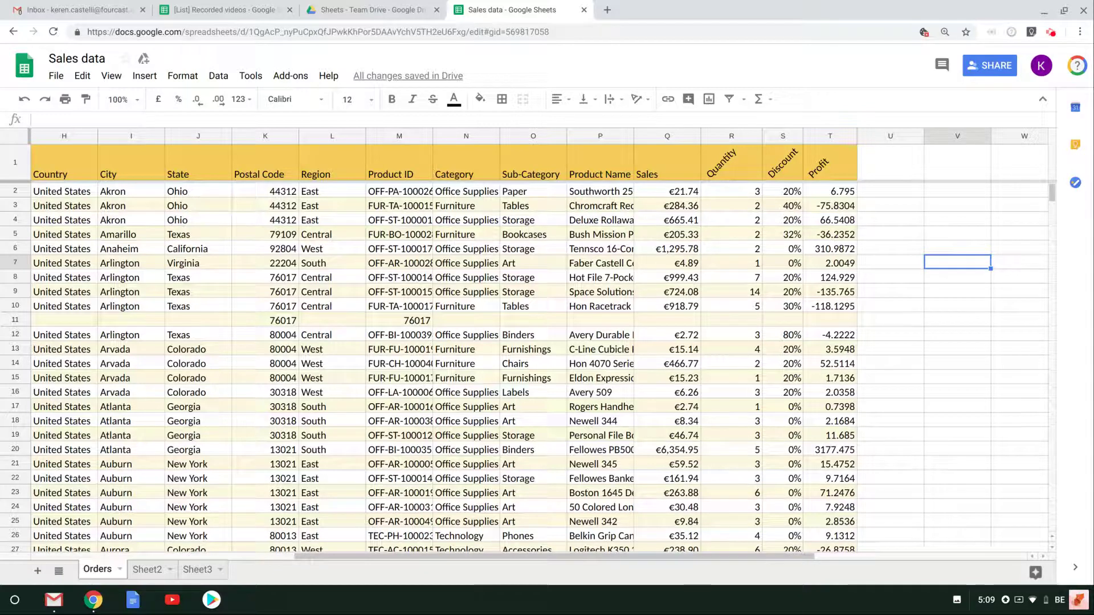
Add a conditional format rule to the Profit column that fills values less than or equal to 0 in light red
{"action": "left_click", "coordinate": [829, 137]}
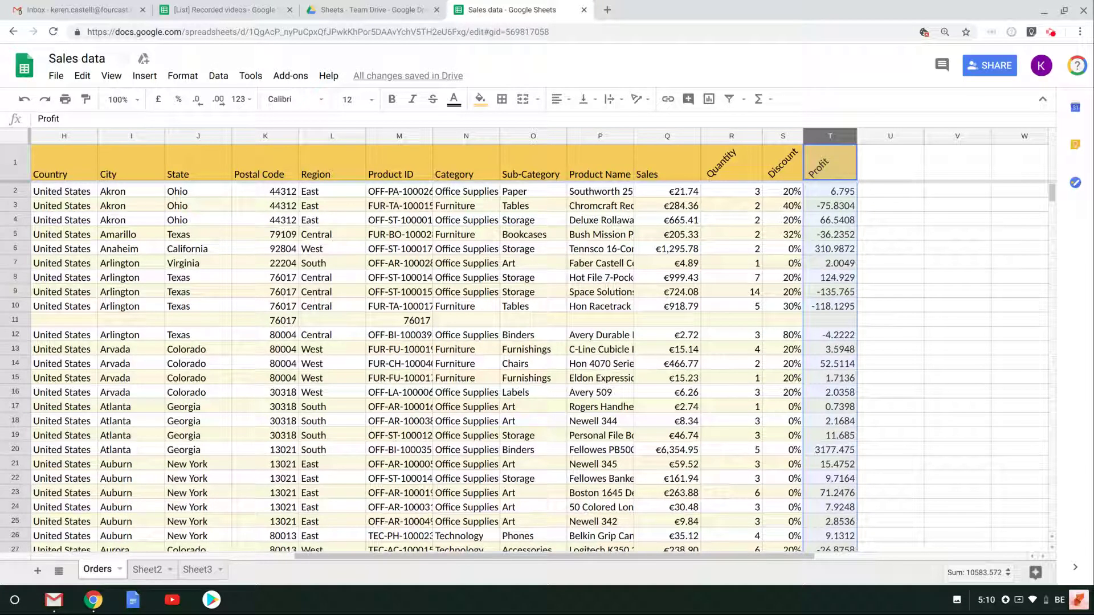
{"action": "right_click", "coordinate": [825, 137]}
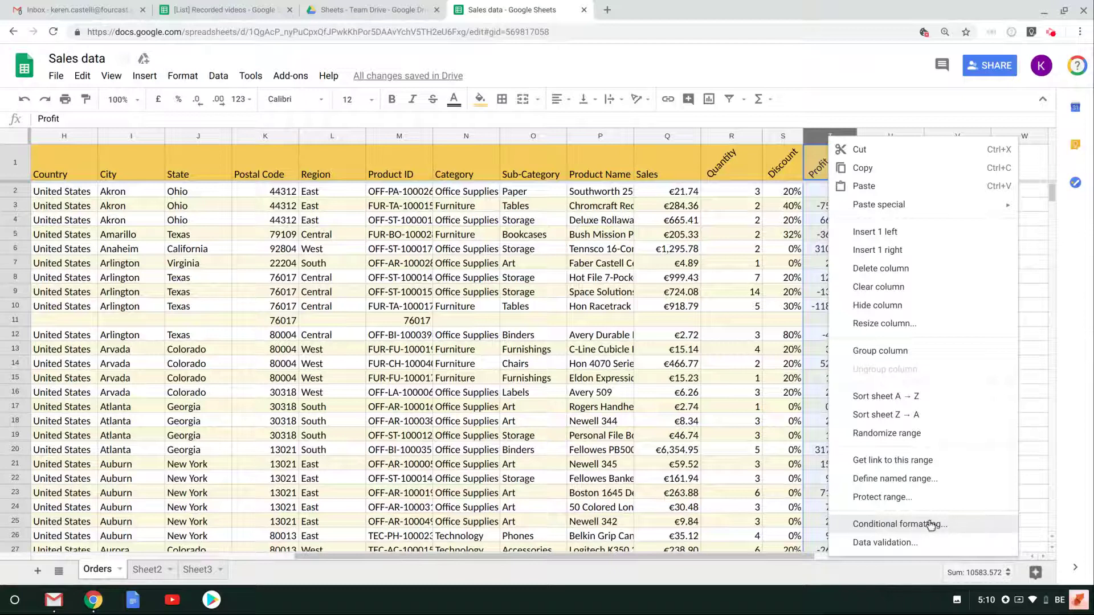
{"action": "left_click", "coordinate": [949, 524]}
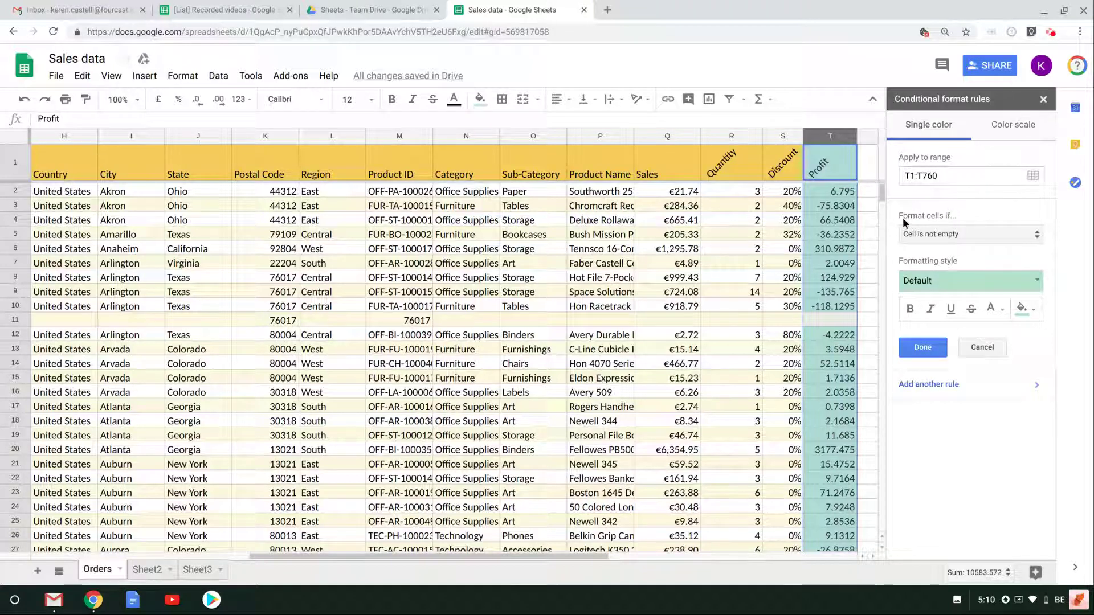
{"action": "left_click", "coordinate": [1001, 231]}
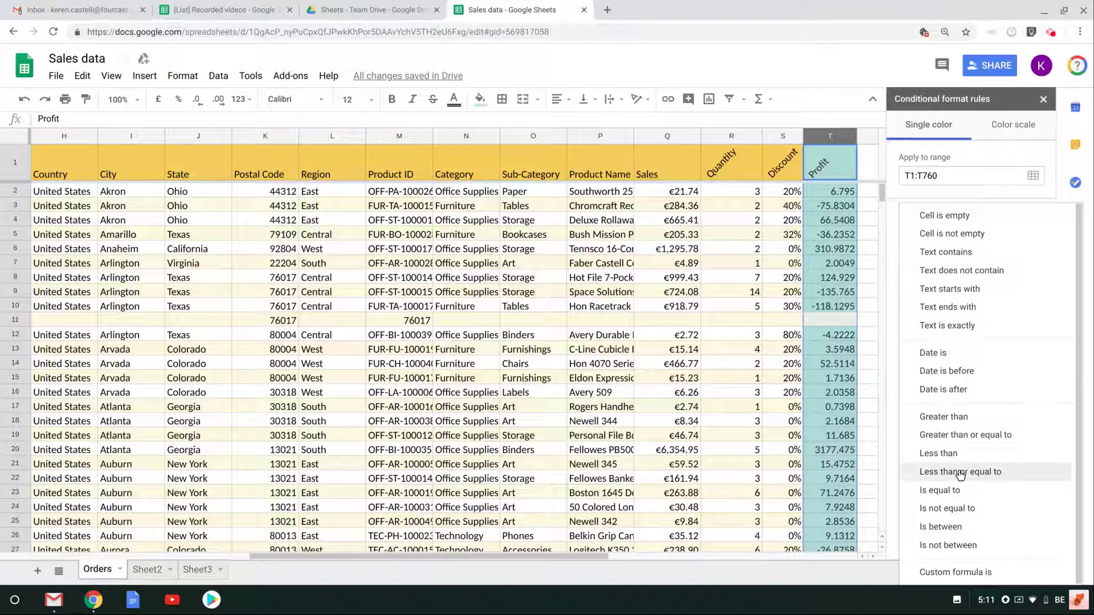
{"action": "left_click", "coordinate": [977, 473]}
{"action": "left_click", "coordinate": [928, 249]}
{"action": "type", "text": "0"}
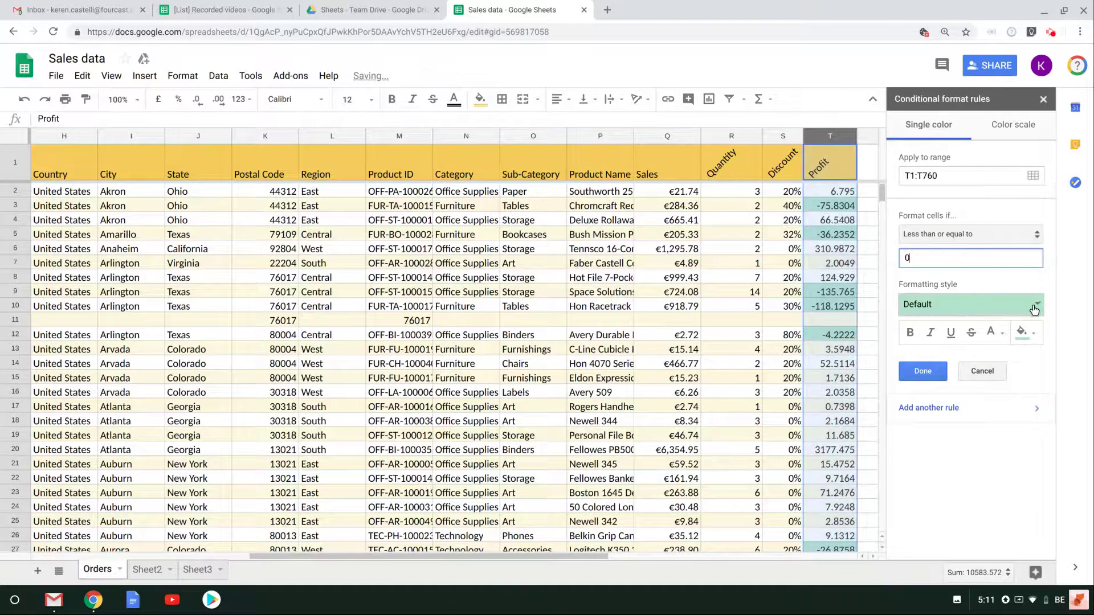
{"action": "left_click", "coordinate": [1010, 310]}
{"action": "left_click", "coordinate": [1019, 332]}
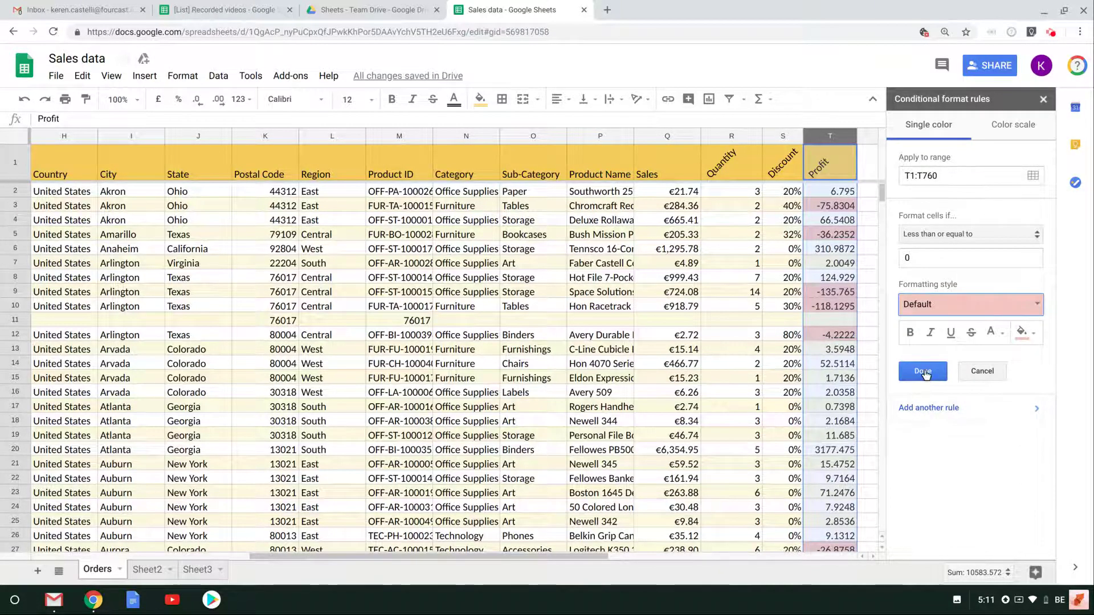
{"action": "left_click", "coordinate": [923, 372]}
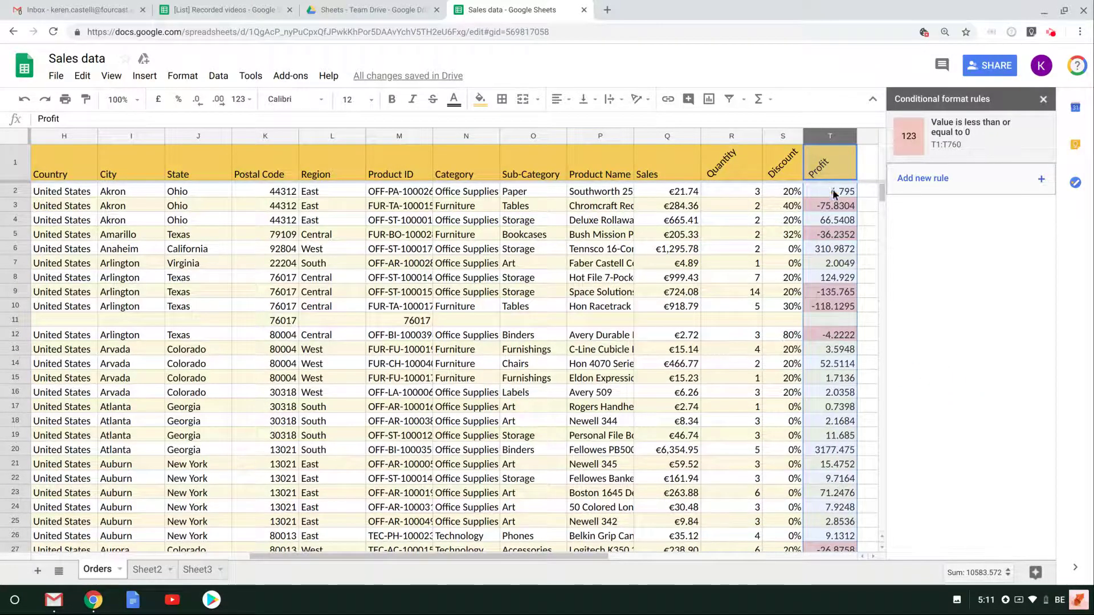
{"action": "scroll", "coordinate": [834, 275], "scroll_direction": "down", "scroll_amount": 20}
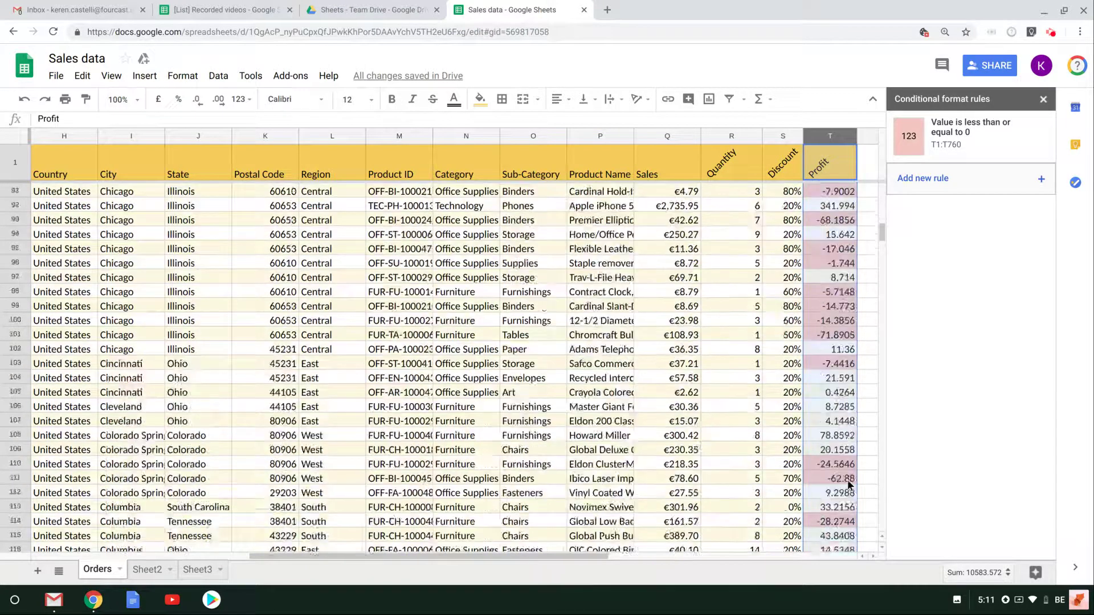
{"action": "scroll", "coordinate": [848, 485], "scroll_direction": "up", "scroll_amount": 20}
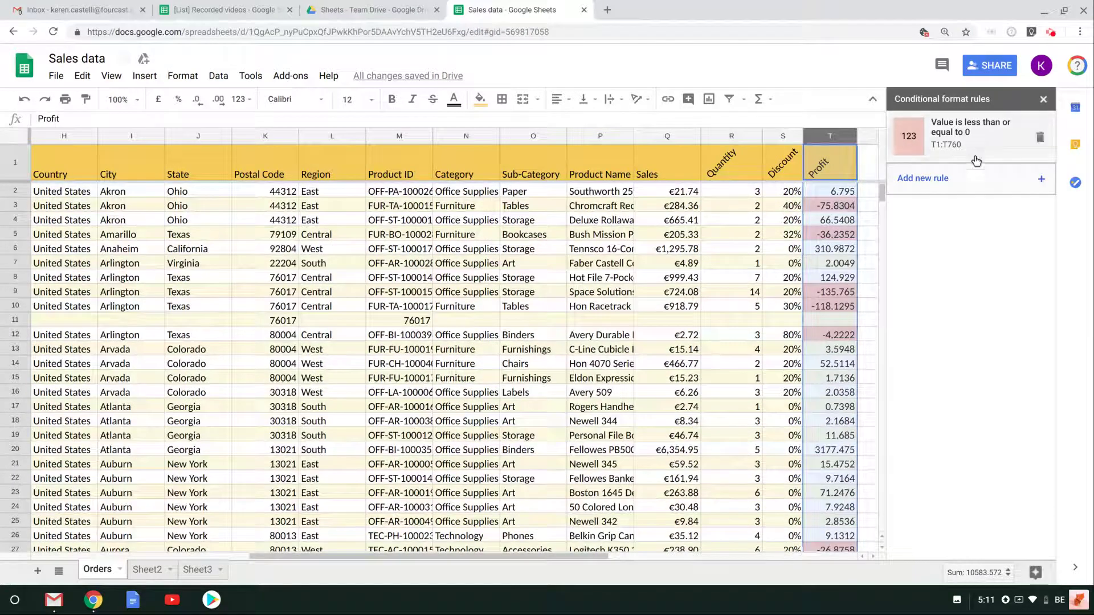
Add a second rule to the Profit column that fills values between 0 and 100 in light yellow
{"action": "left_click", "coordinate": [922, 178]}
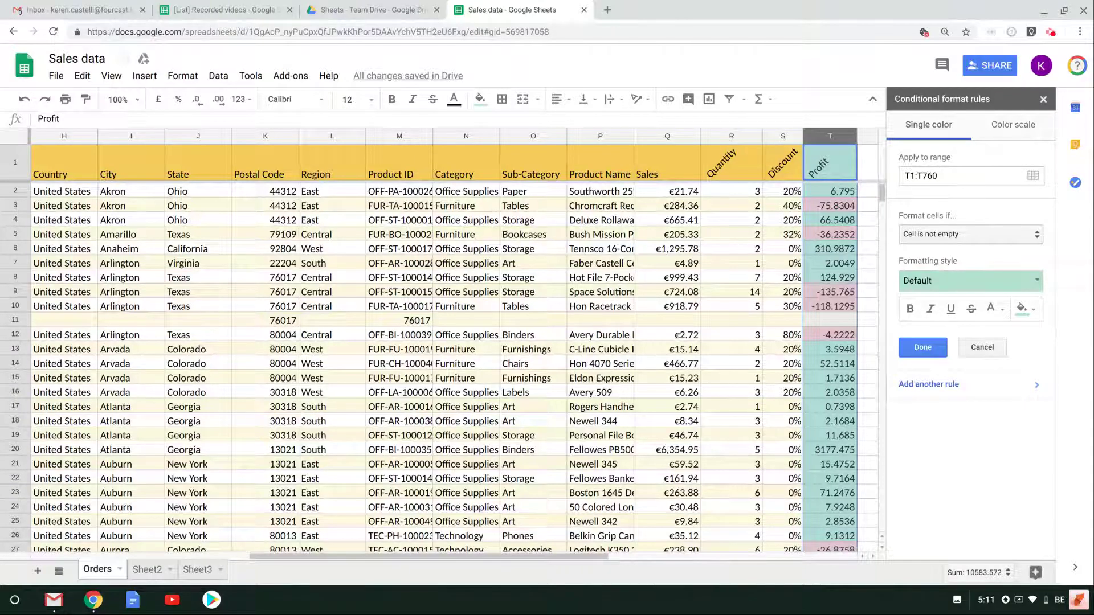
{"action": "left_click", "coordinate": [970, 234]}
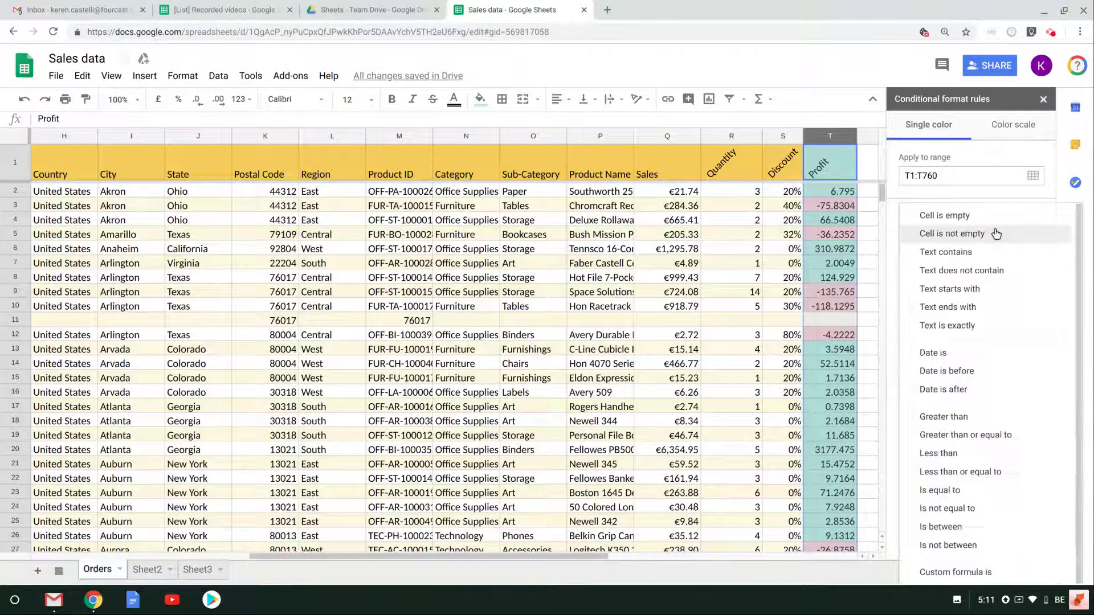
{"action": "left_click", "coordinate": [957, 529]}
{"action": "left_click", "coordinate": [921, 253]}
{"action": "type", "text": "0"}
{"action": "key", "text": "Tab"}
{"action": "type", "text": "100"}
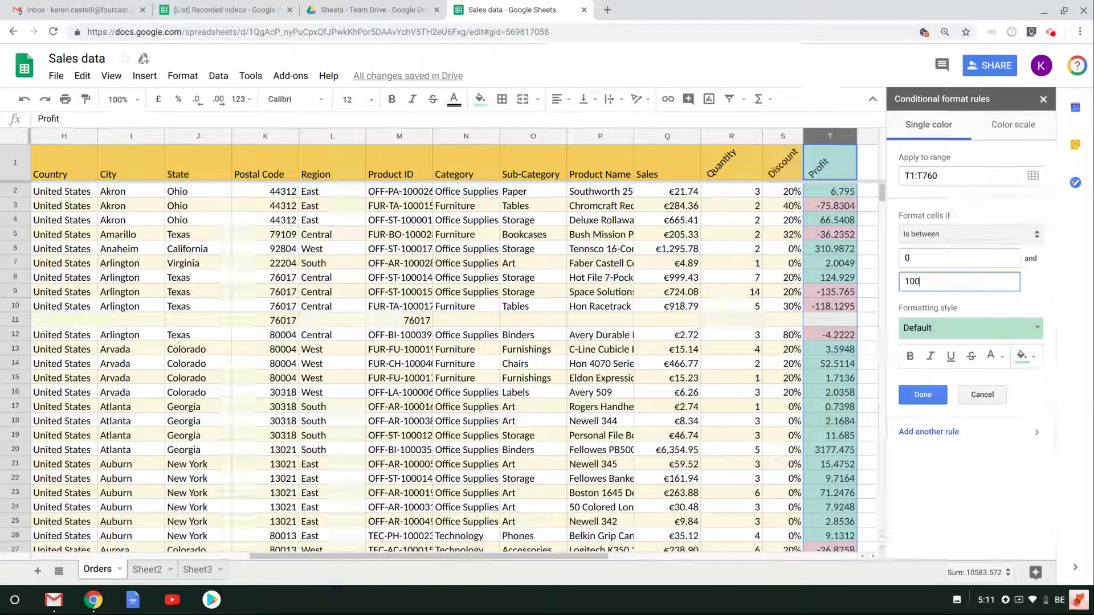
{"action": "left_click", "coordinate": [1031, 329]}
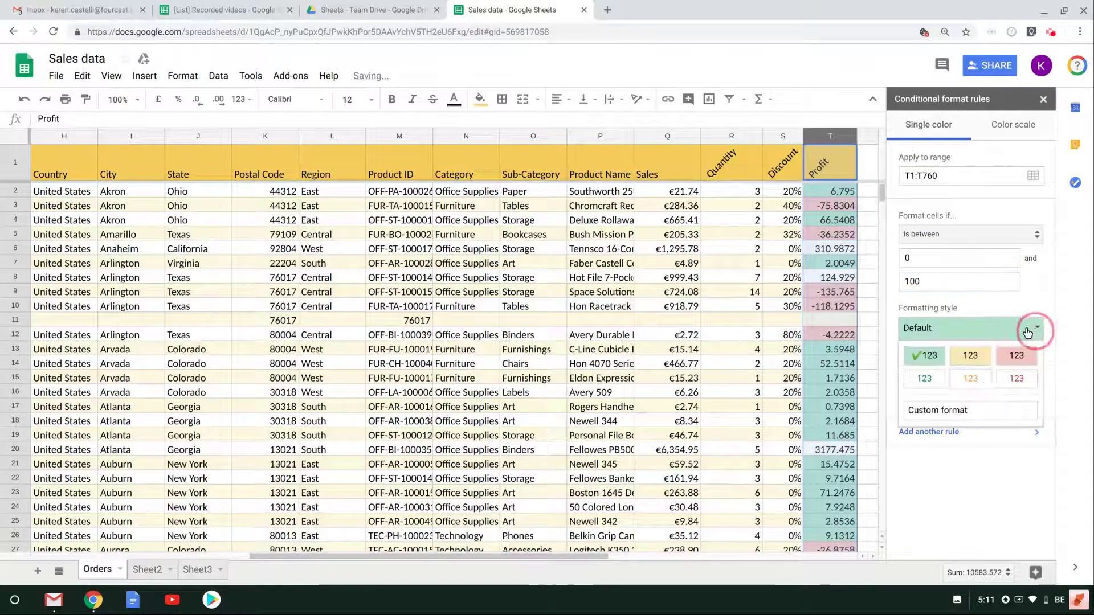
{"action": "left_click", "coordinate": [963, 360]}
{"action": "left_click", "coordinate": [924, 392]}
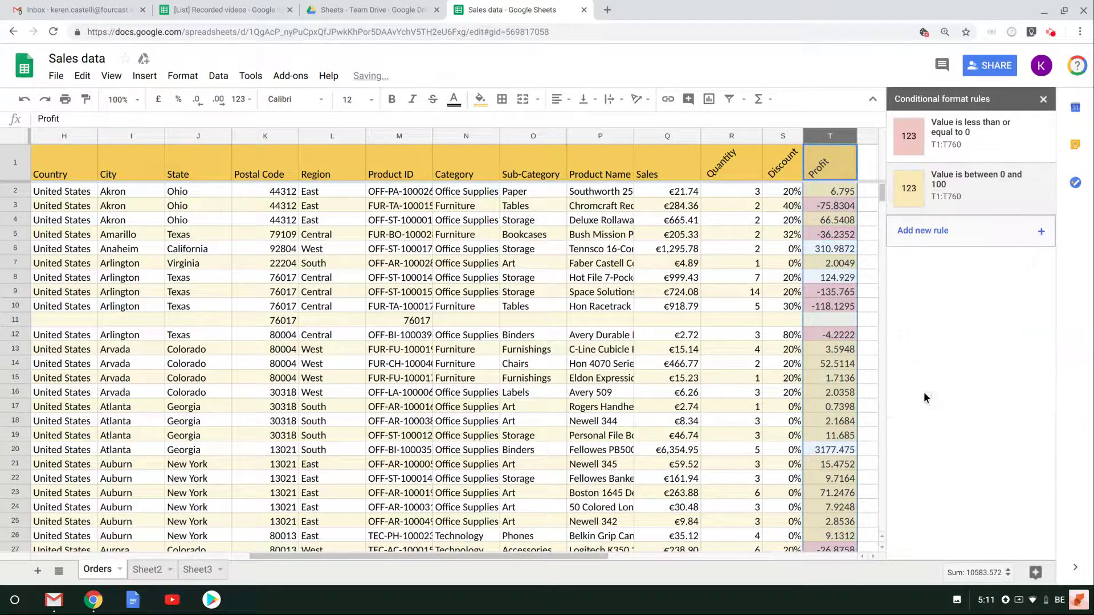
Add a third Profit rule that fills values greater than 100 in light green, and close the conditional format rules
{"action": "left_click", "coordinate": [934, 231]}
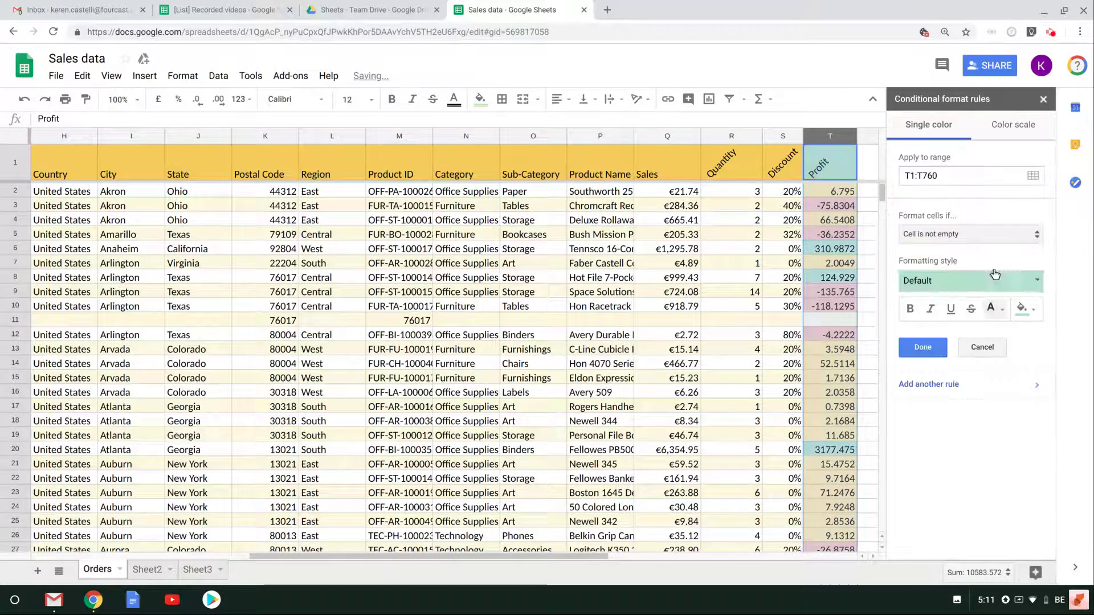
{"action": "left_click", "coordinate": [1002, 234]}
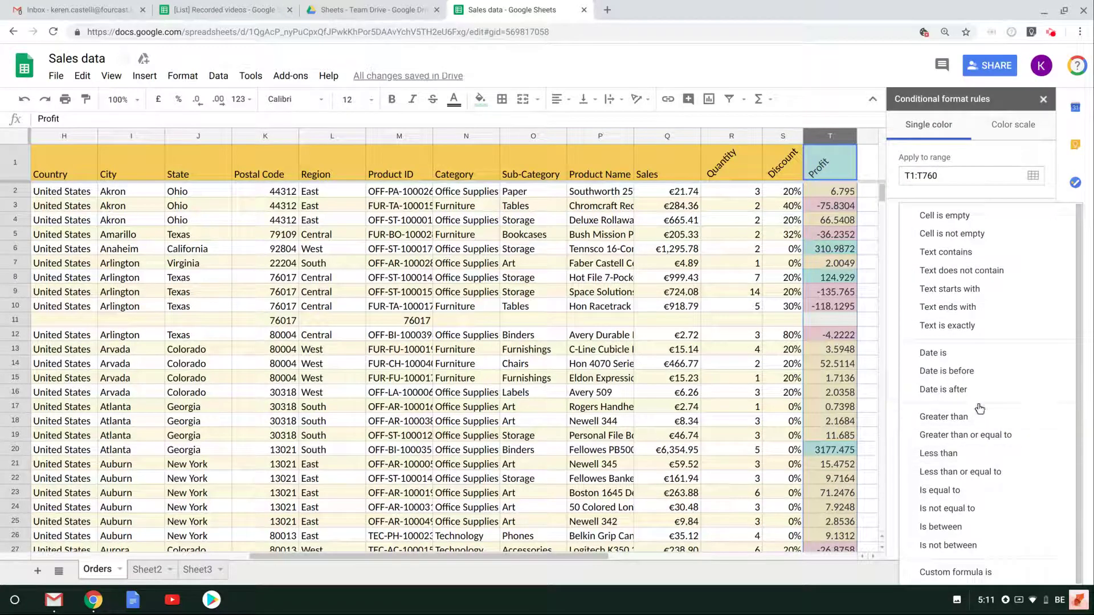
{"action": "left_click", "coordinate": [978, 415]}
{"action": "left_click", "coordinate": [915, 253]}
{"action": "type", "text": "100"}
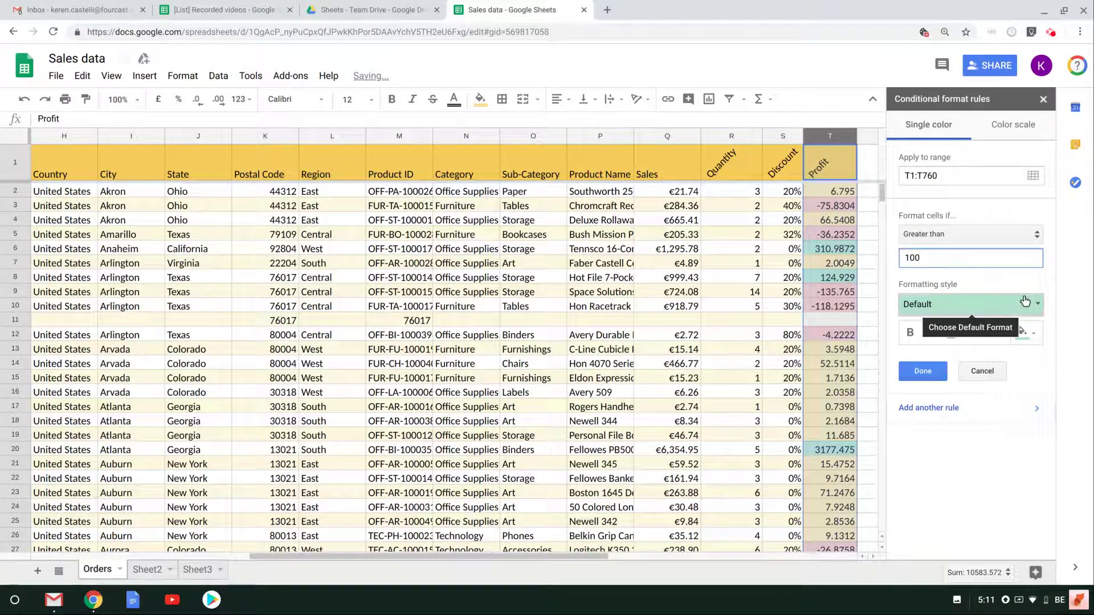
{"action": "left_click", "coordinate": [1024, 301]}
{"action": "left_click", "coordinate": [902, 338]}
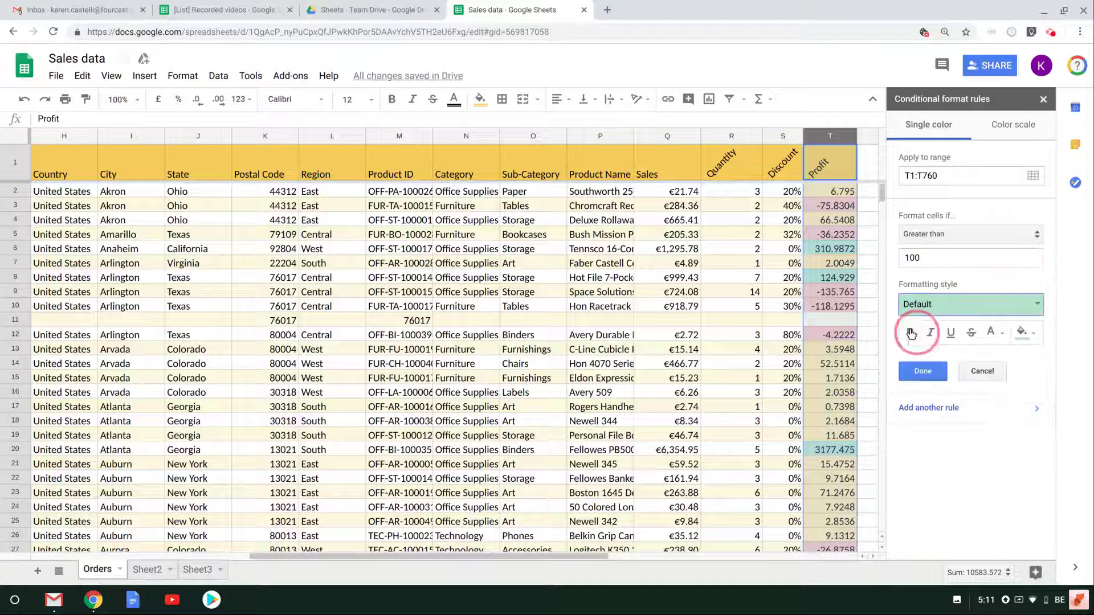
{"action": "left_click", "coordinate": [923, 374]}
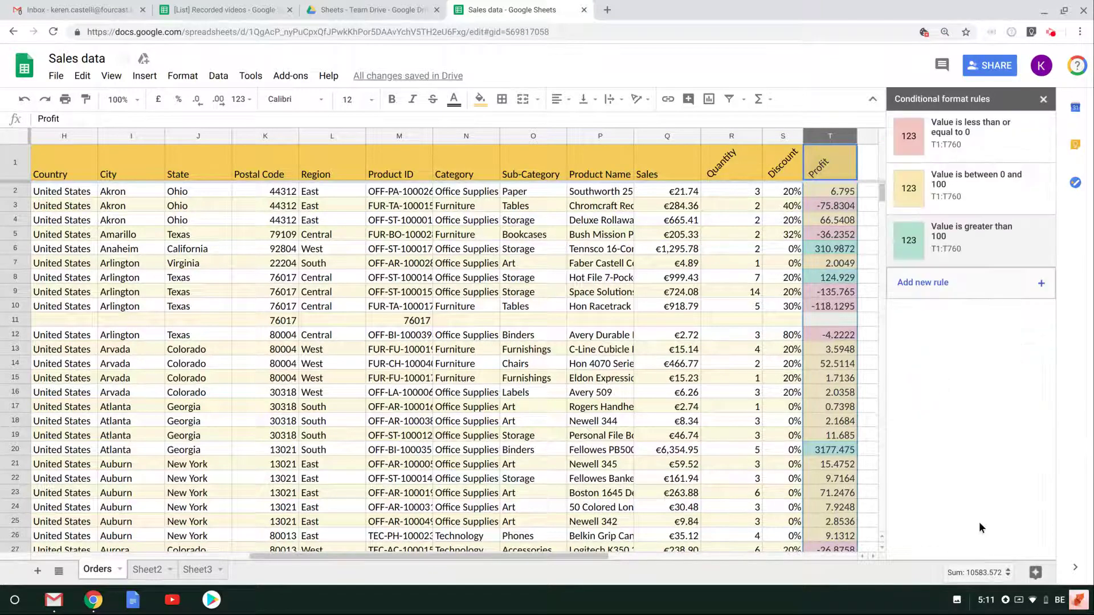
{"action": "left_click", "coordinate": [1043, 99]}
{"action": "left_click", "coordinate": [978, 341]}
Examine the colour coding of the Profit values further down the sheet and back at the first rows
{"action": "scroll", "coordinate": [886, 265], "scroll_direction": "down", "scroll_amount": 4}
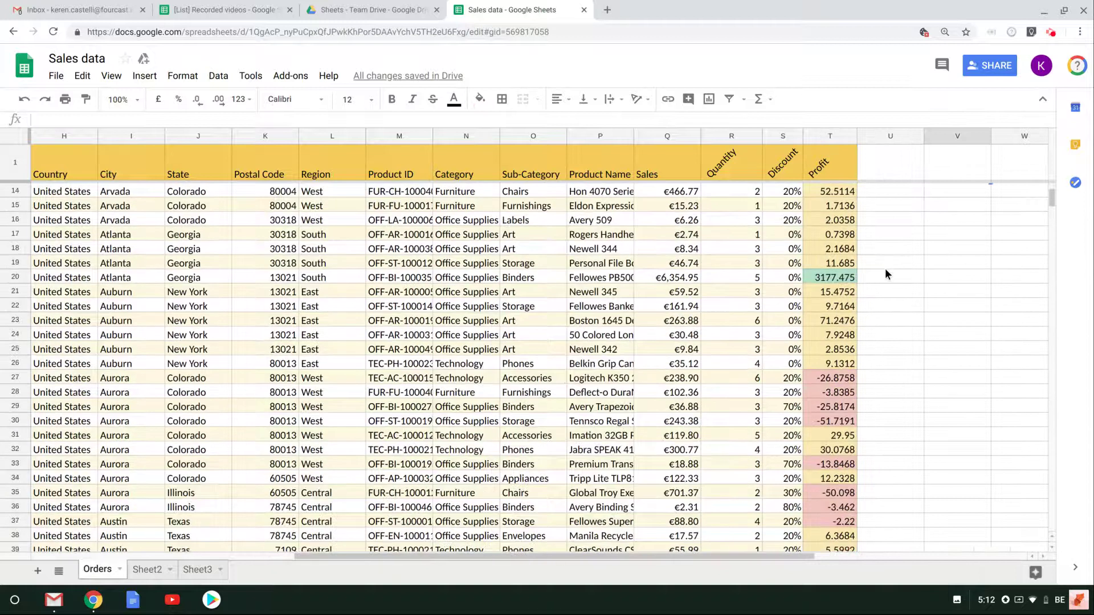
{"action": "scroll", "coordinate": [886, 274], "scroll_direction": "down", "scroll_amount": 20}
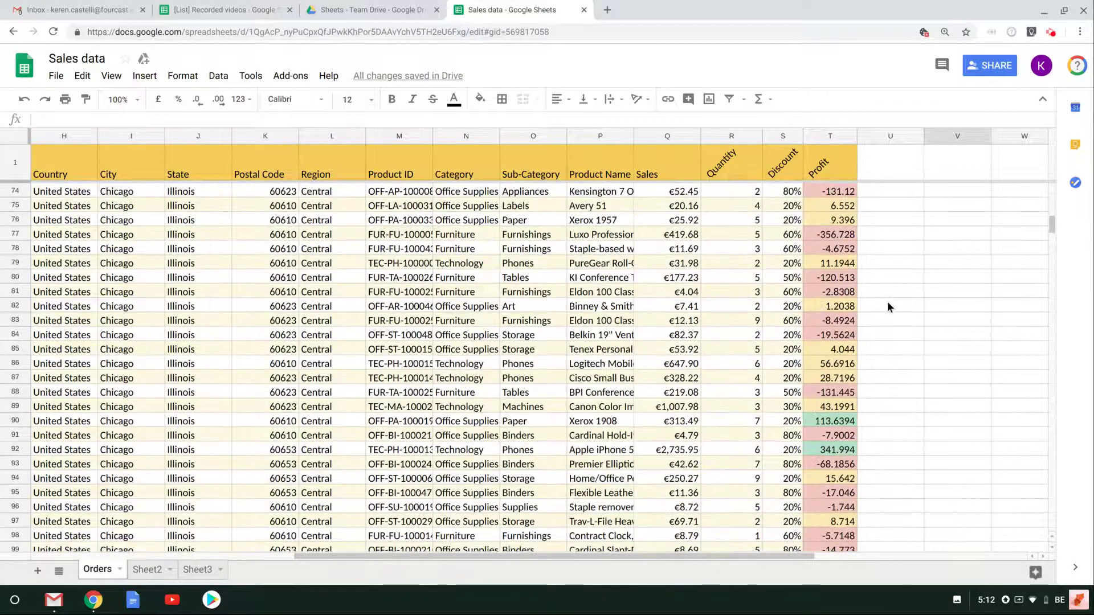
{"action": "scroll", "coordinate": [886, 307], "scroll_direction": "down", "scroll_amount": 6}
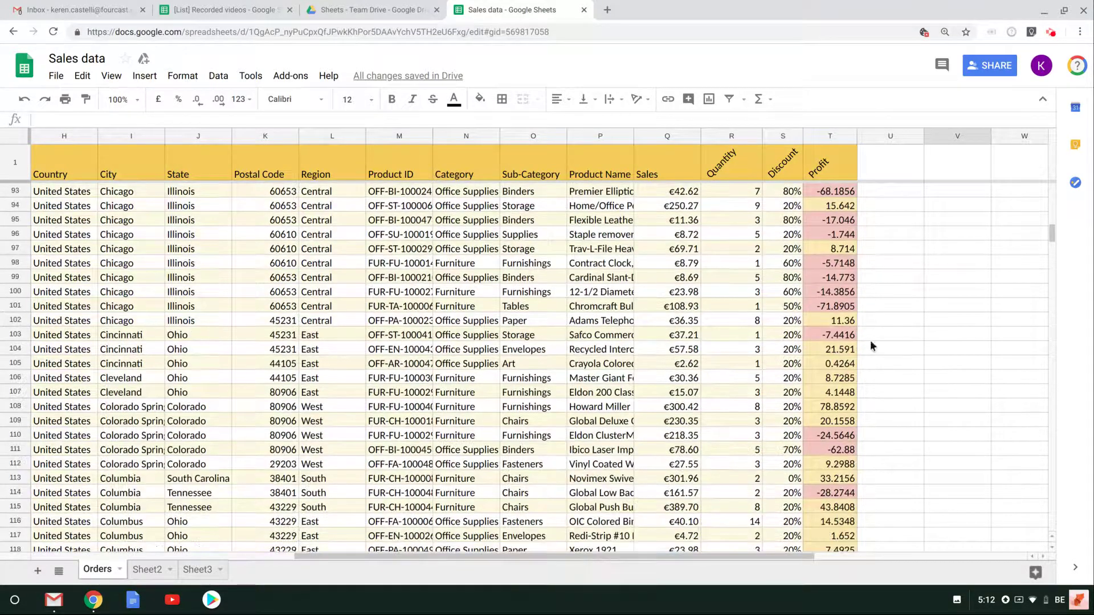
{"action": "left_click", "coordinate": [852, 338]}
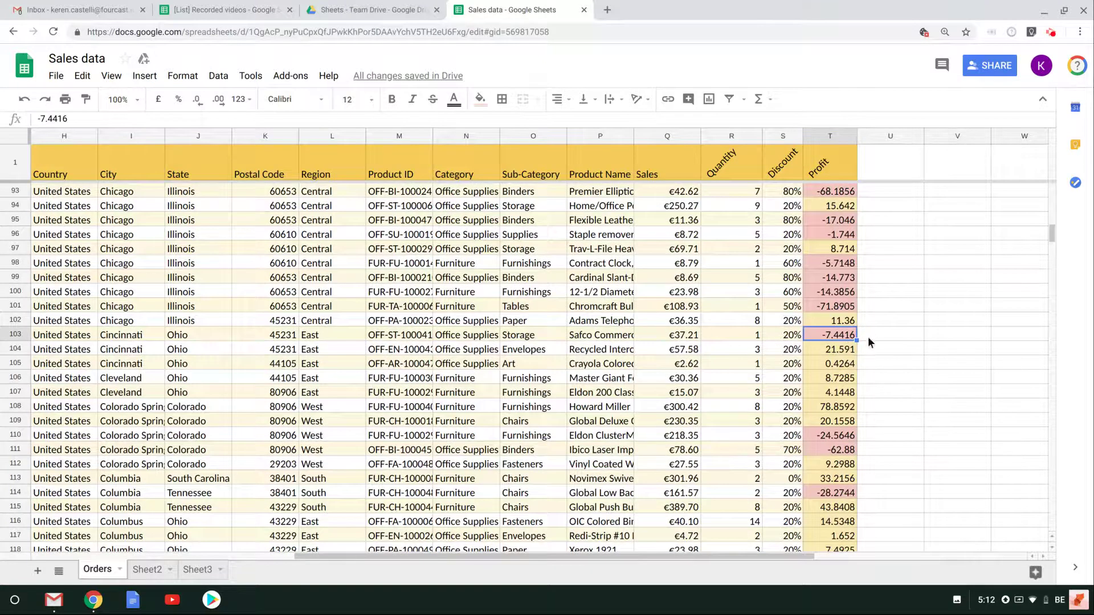
{"action": "scroll", "coordinate": [852, 337], "scroll_direction": "up", "scroll_amount": 20}
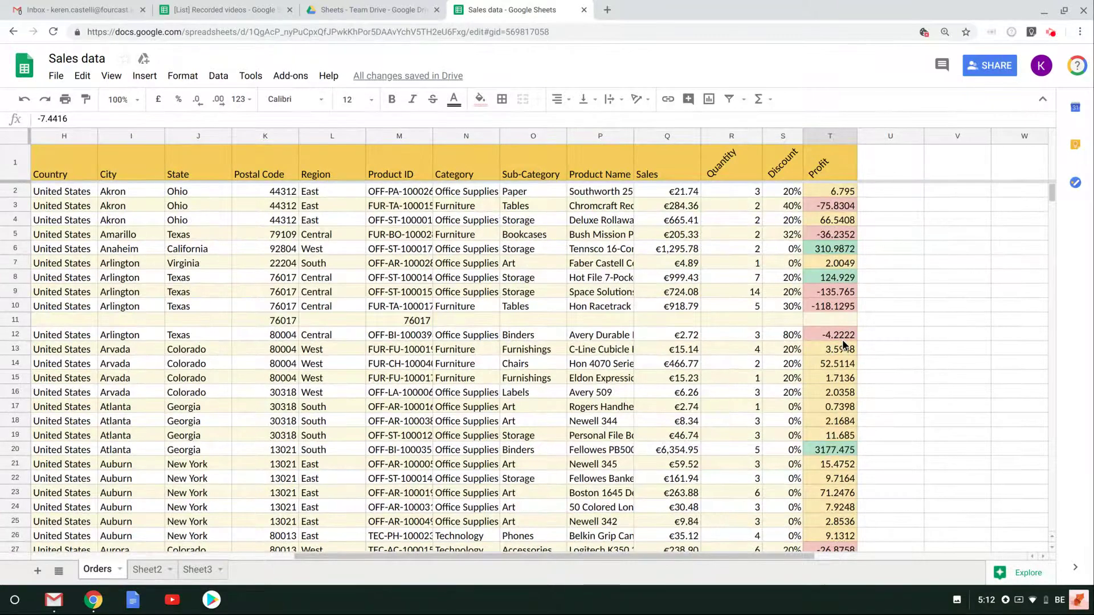
{"action": "left_click", "coordinate": [830, 349]}
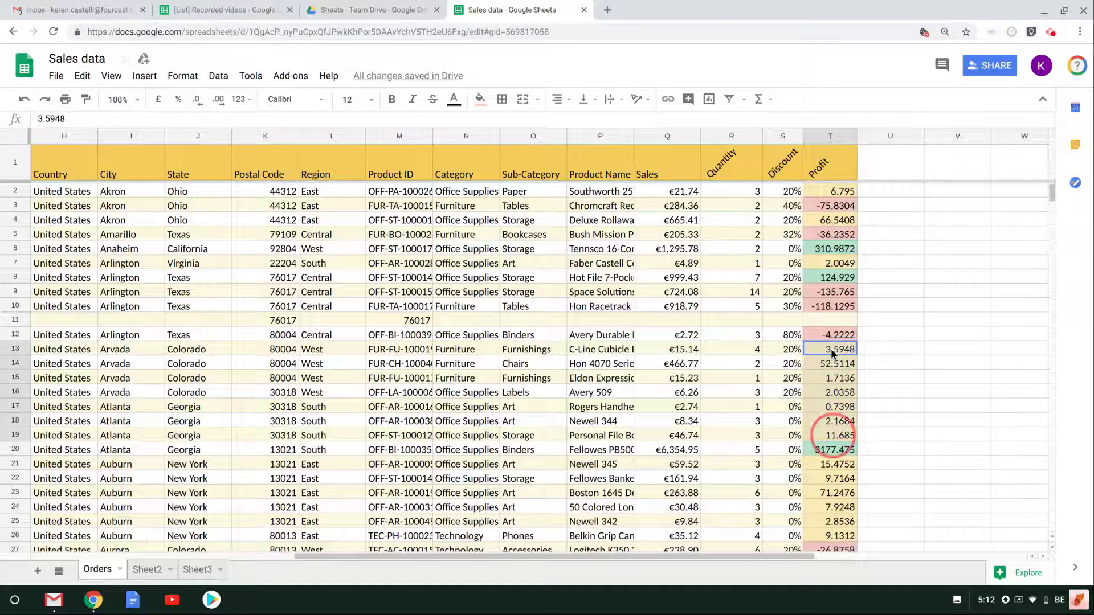
{"action": "left_click", "coordinate": [926, 419]}
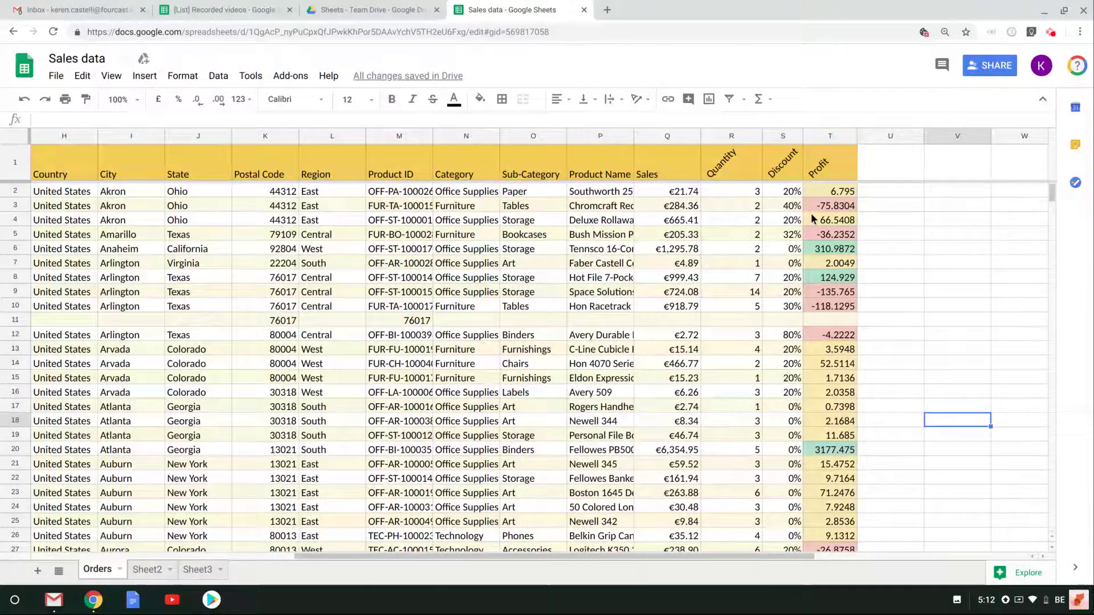
Change the fill of the Profit column's between 0 and 100 rule to orange and close the conditional format rules
{"action": "left_click", "coordinate": [822, 136]}
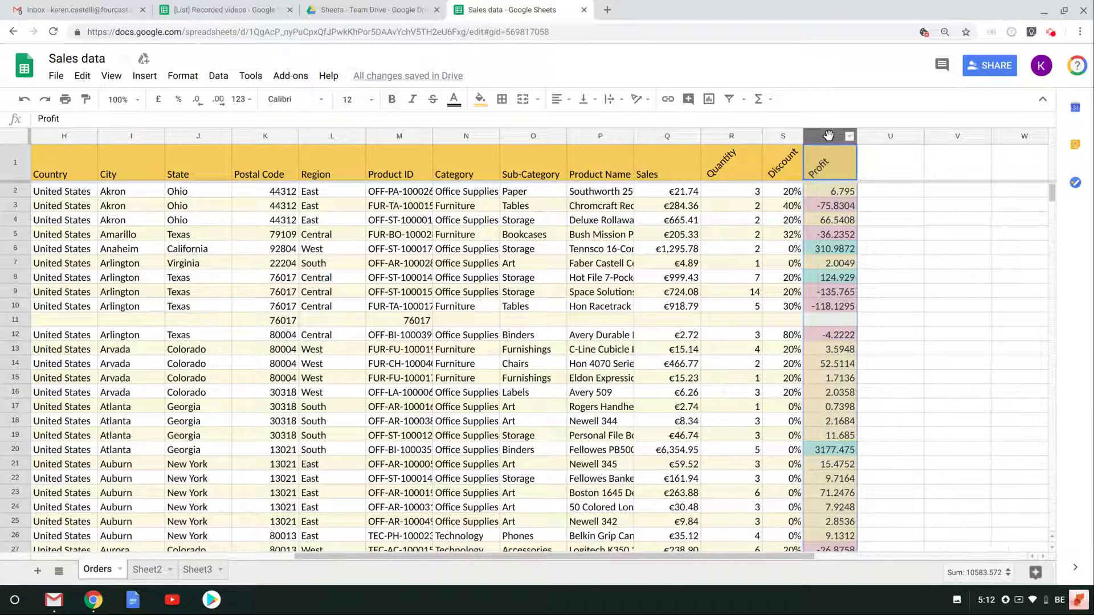
{"action": "right_click", "coordinate": [832, 139]}
{"action": "left_click", "coordinate": [898, 523]}
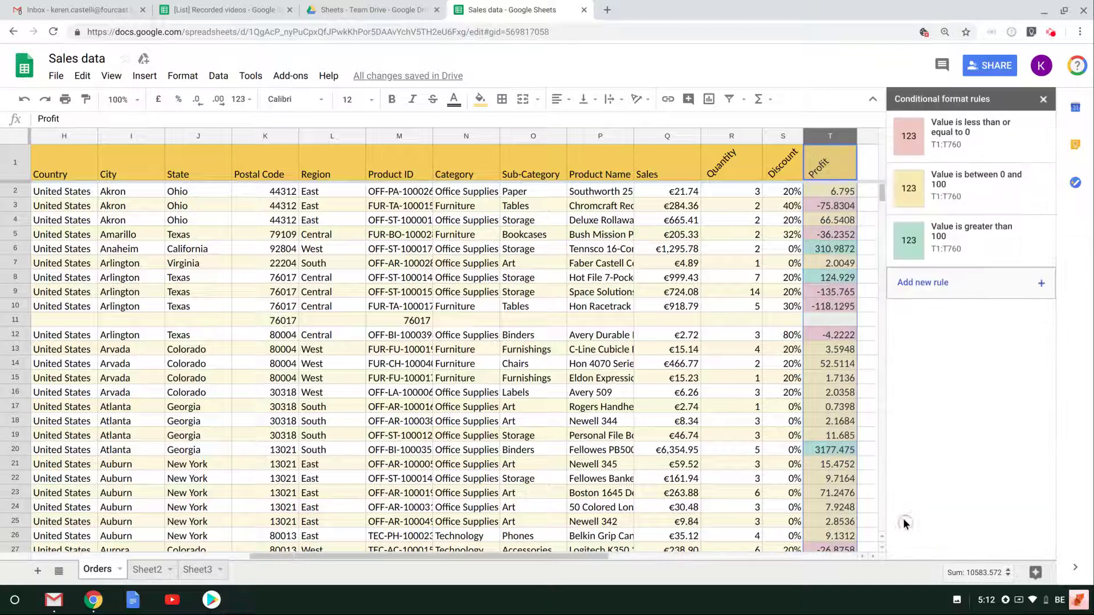
{"action": "left_click", "coordinate": [913, 189]}
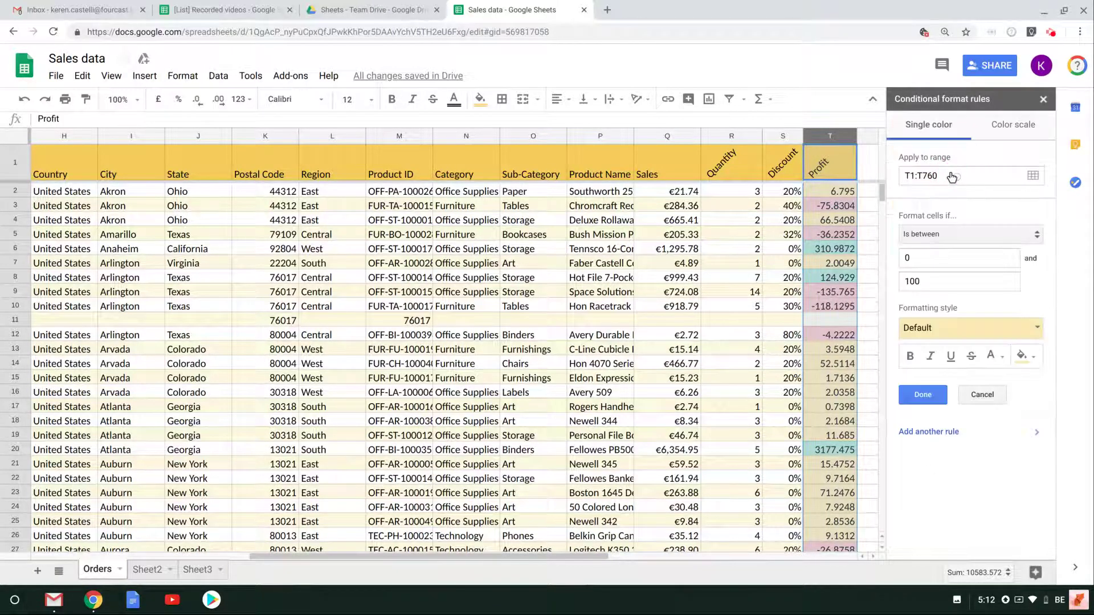
{"action": "left_click", "coordinate": [1023, 356]}
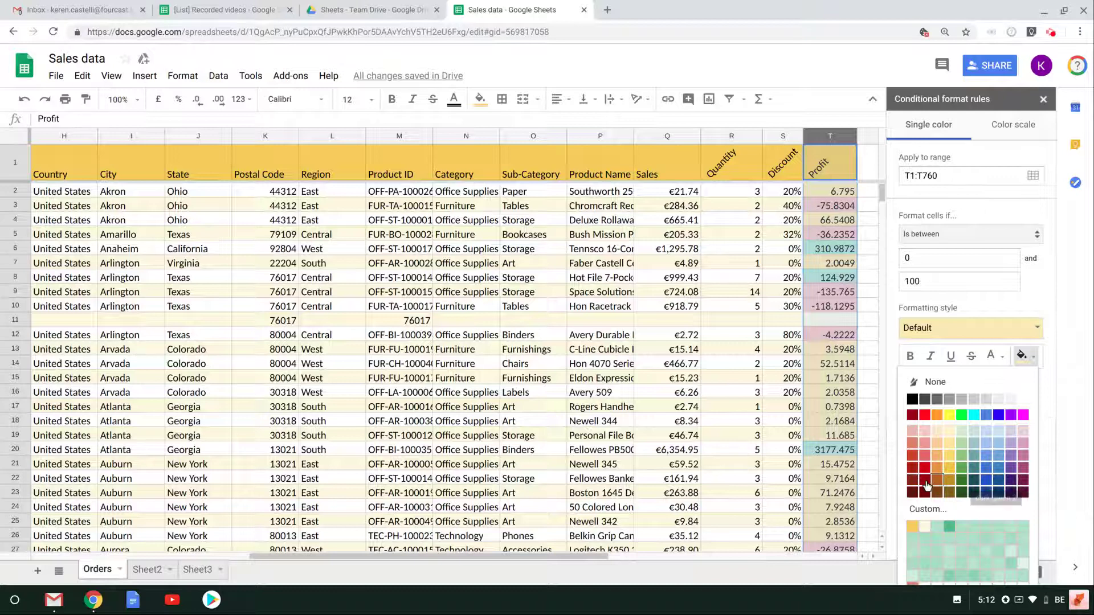
{"action": "left_click", "coordinate": [935, 414]}
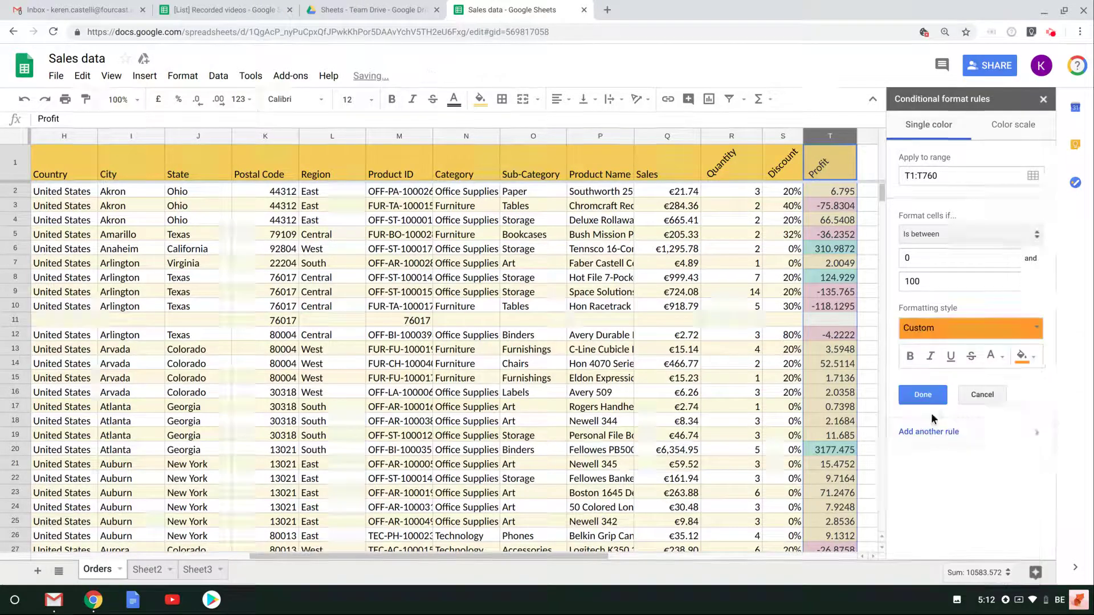
{"action": "left_click", "coordinate": [918, 393]}
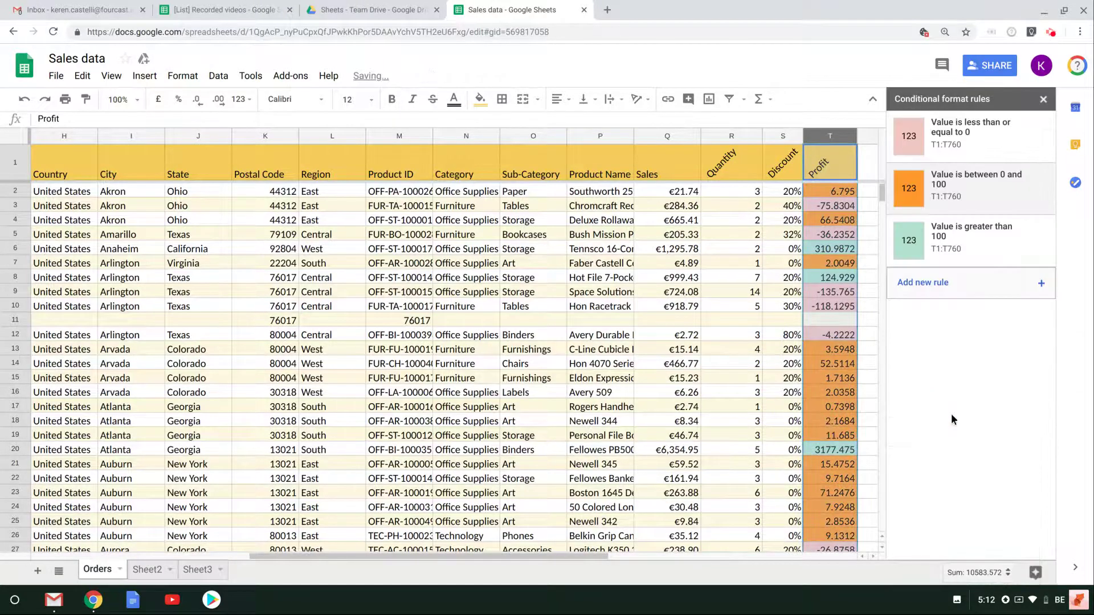
{"action": "left_click", "coordinate": [1042, 99]}
{"action": "left_click", "coordinate": [967, 291]}
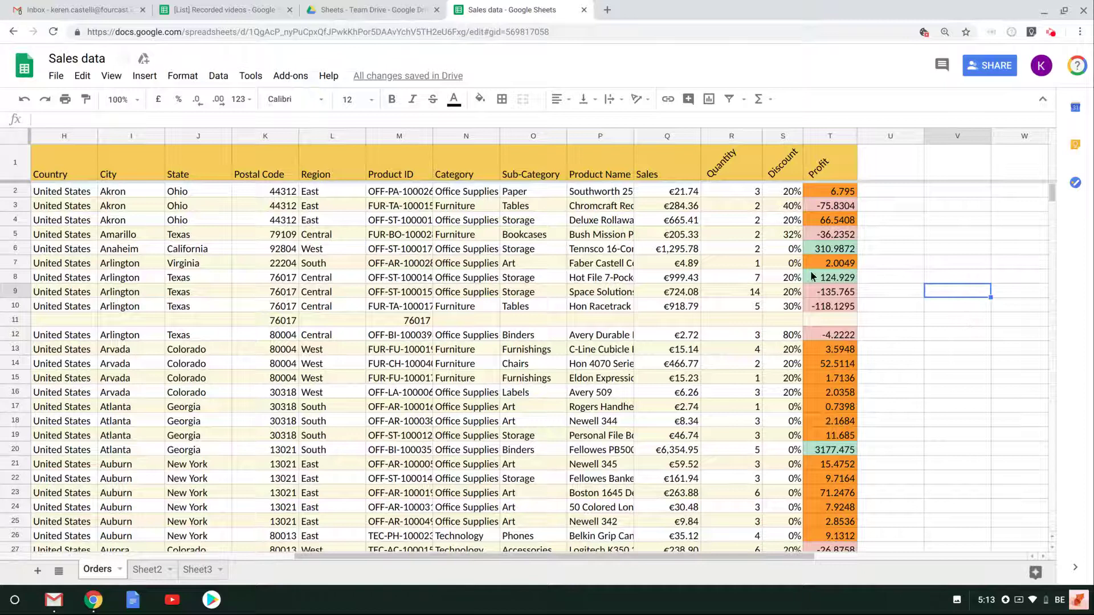
Apply a red to white to green color scale to the Quantity column and close the conditional format rules
{"action": "left_click", "coordinate": [729, 136]}
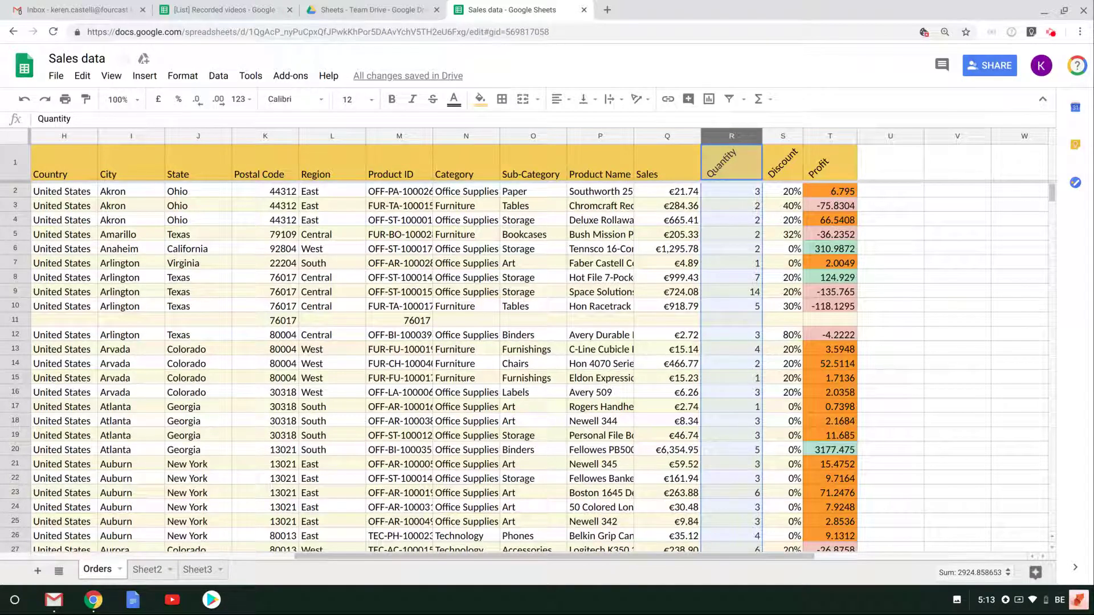
{"action": "right_click", "coordinate": [720, 134]}
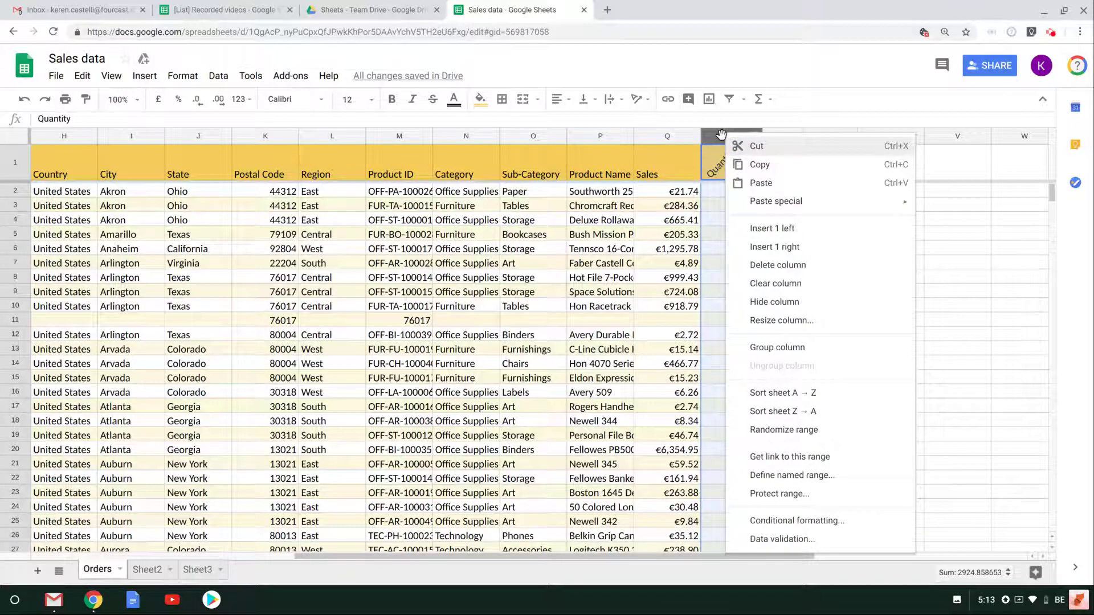
{"action": "left_click", "coordinate": [827, 524]}
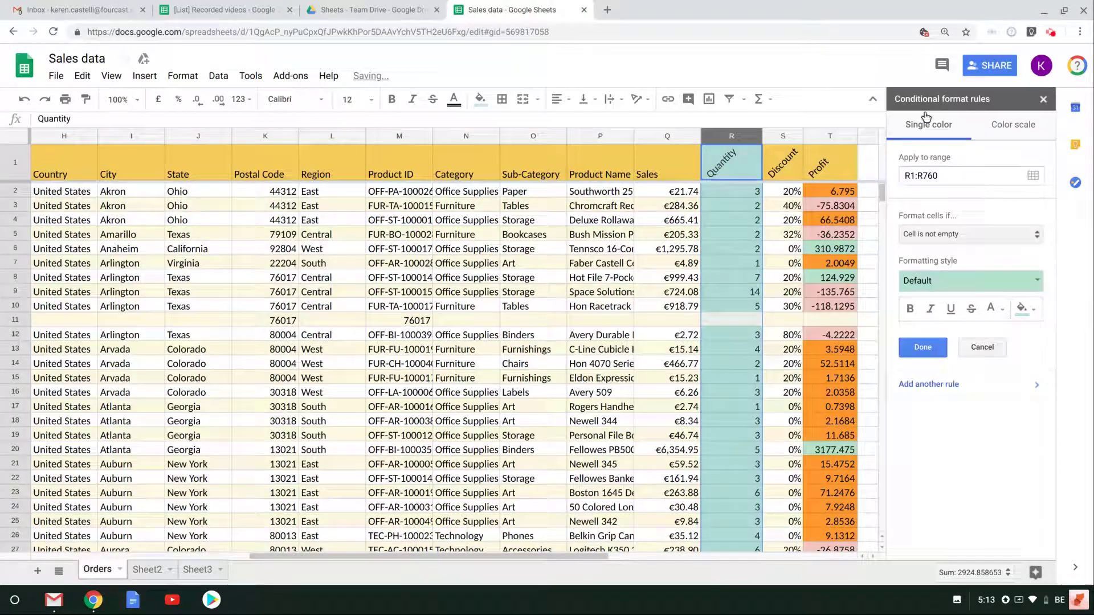
{"action": "left_click", "coordinate": [1011, 127]}
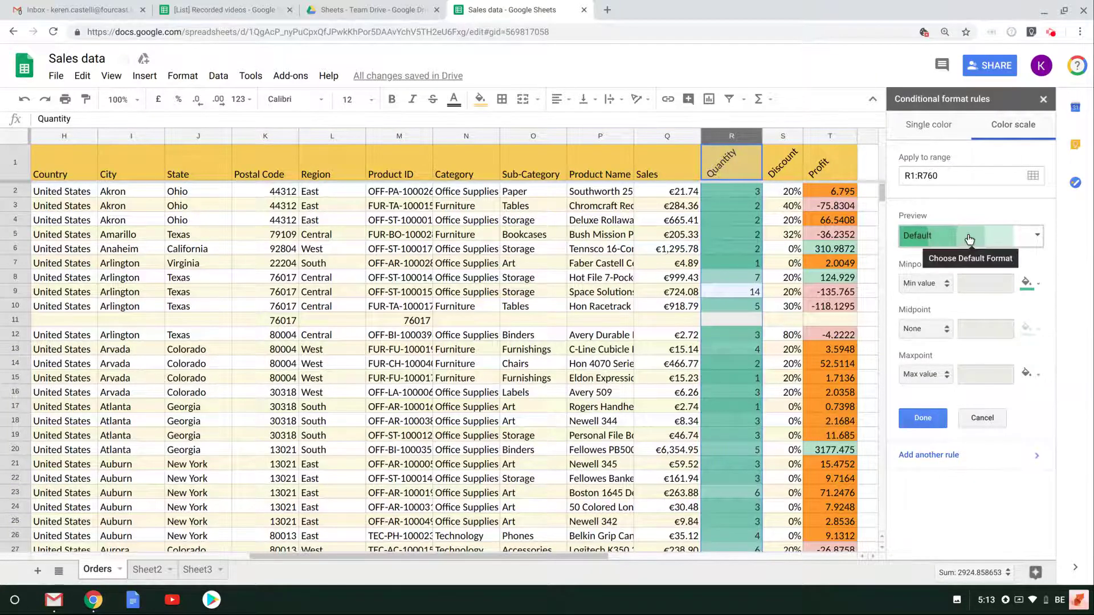
{"action": "left_click", "coordinate": [1034, 237]}
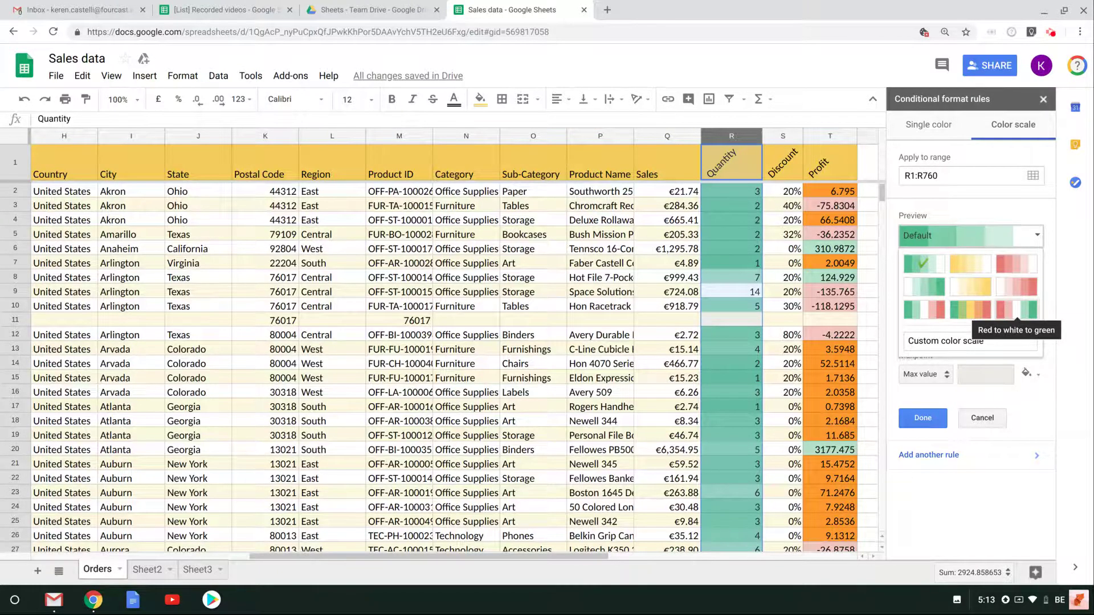
{"action": "left_click", "coordinate": [1027, 312]}
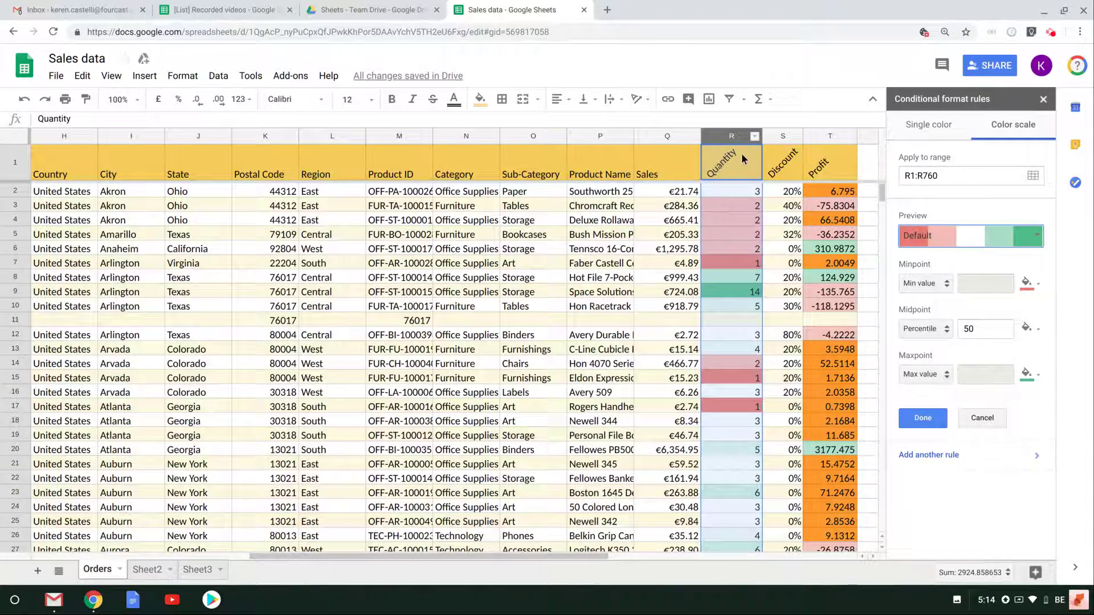
{"action": "left_click", "coordinate": [933, 422]}
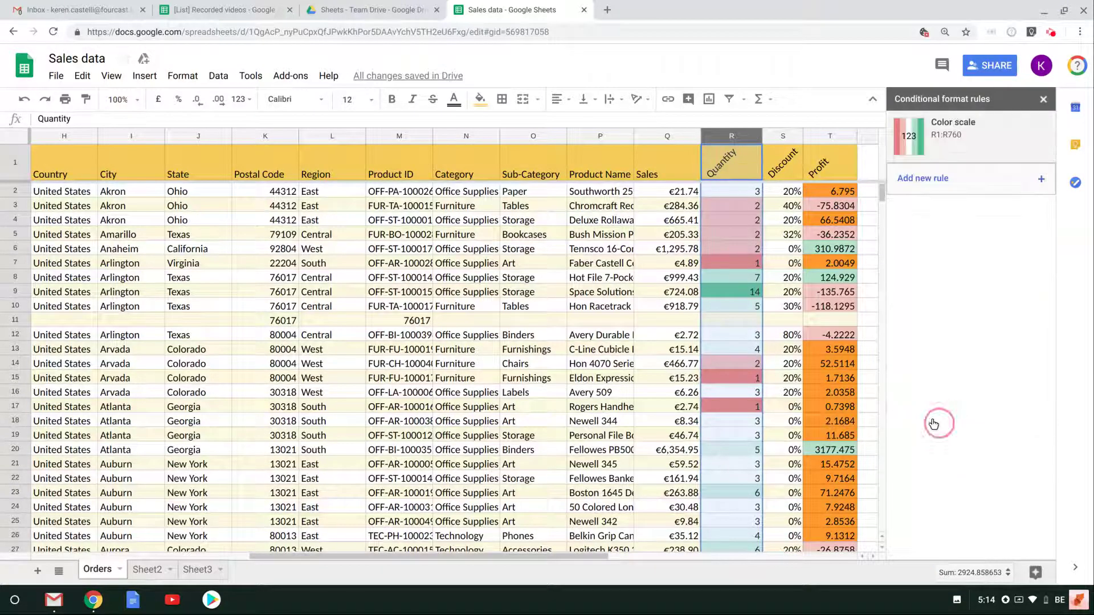
{"action": "left_click", "coordinate": [1043, 99]}
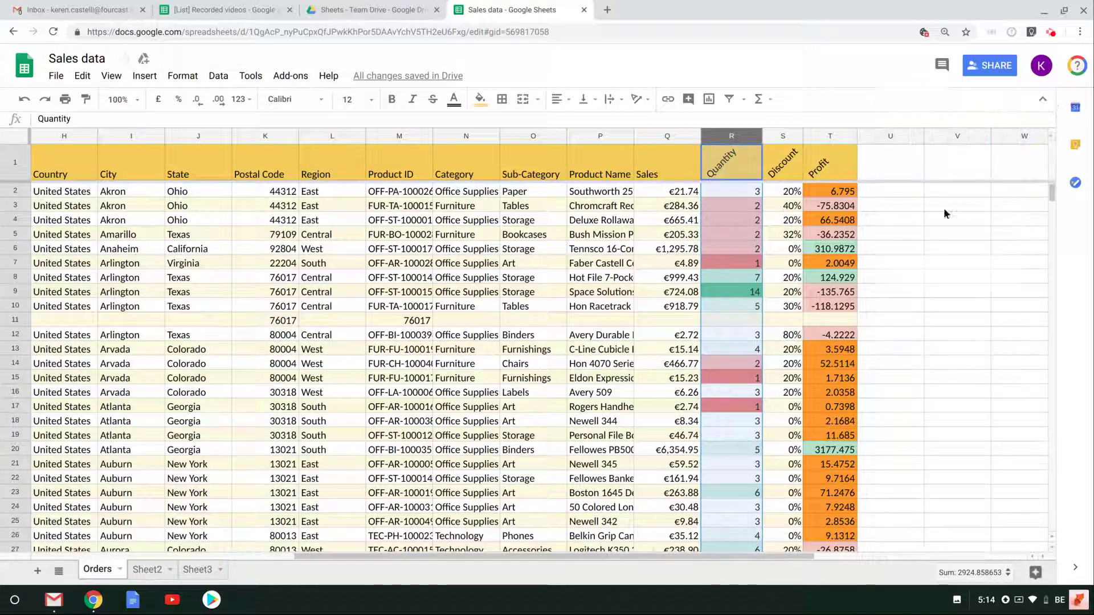
Examine the color scale shading of high, low and middle Quantity values in the first rows and further down the sheet
{"action": "left_click", "coordinate": [759, 291]}
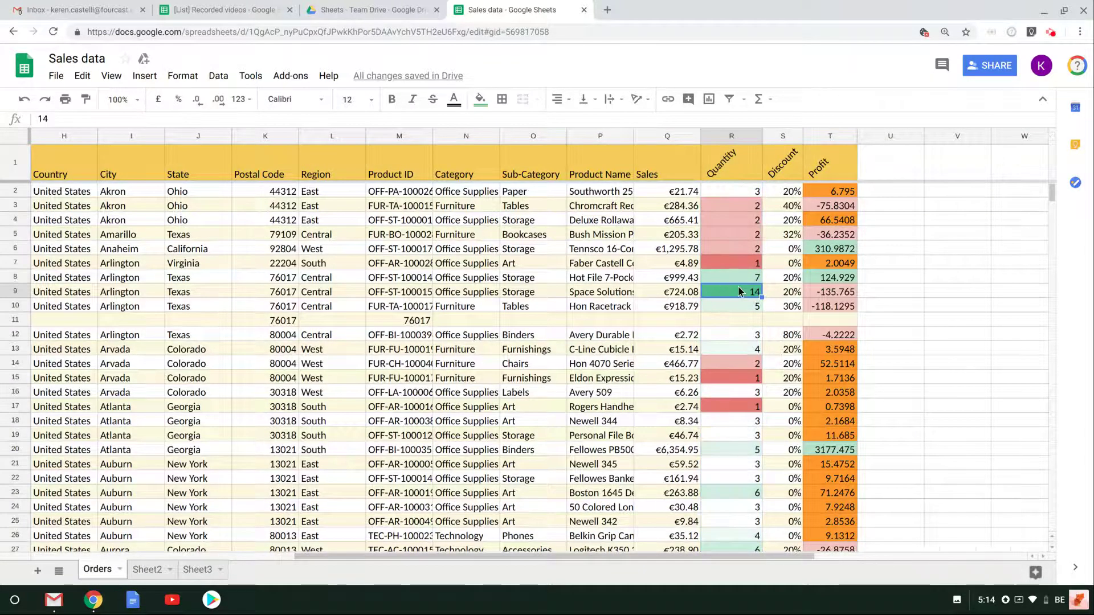
{"action": "left_click", "coordinate": [731, 262]}
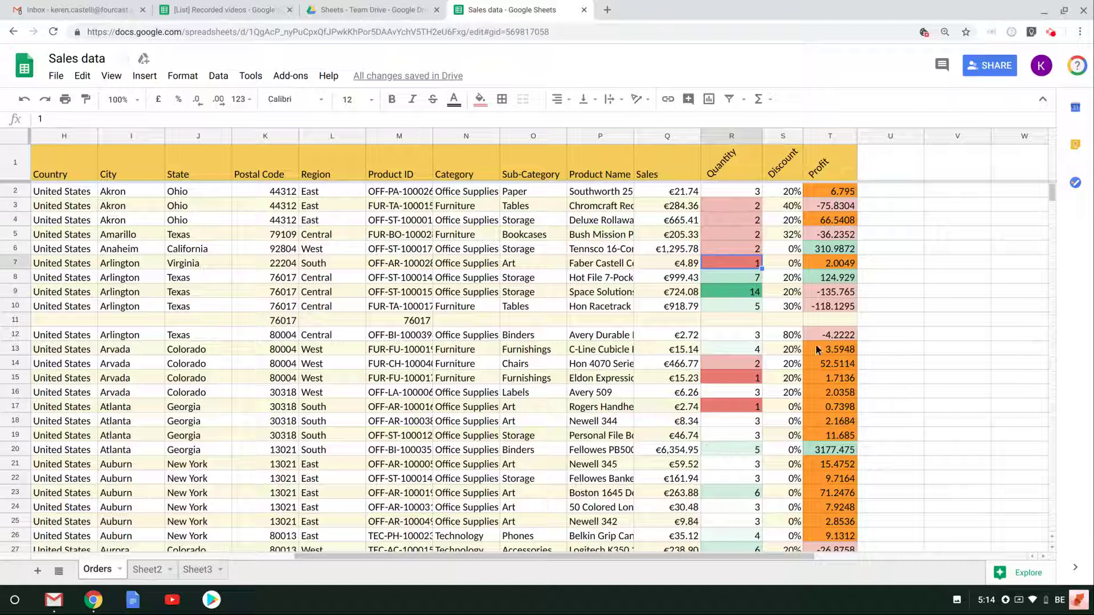
{"action": "left_click", "coordinate": [741, 233]}
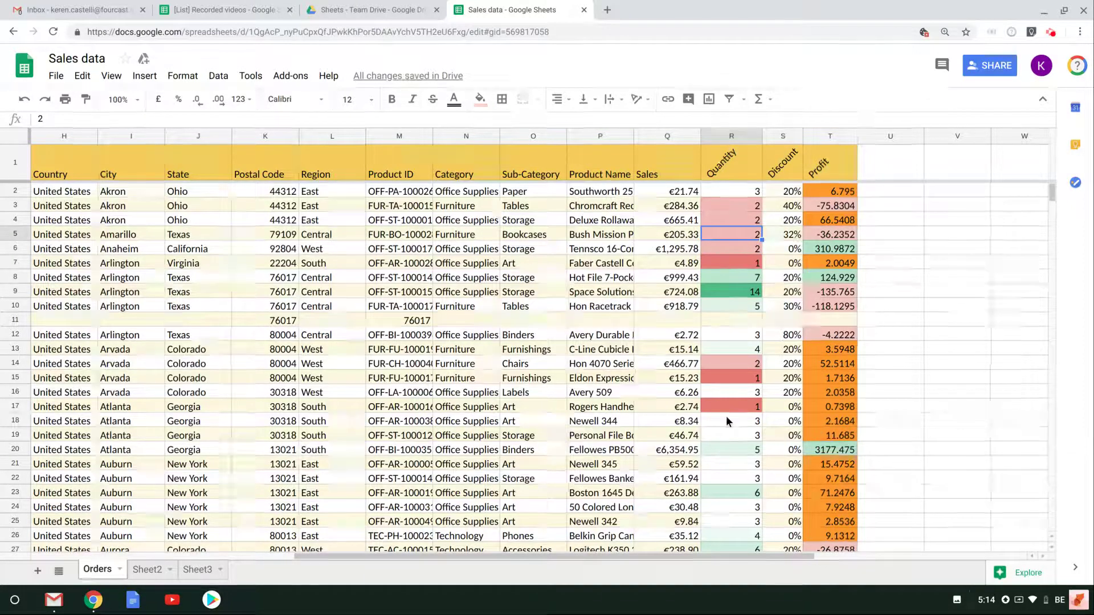
{"action": "scroll", "coordinate": [726, 422], "scroll_direction": "down", "scroll_amount": 1}
{"action": "left_click_drag", "start_coordinate": [729, 406], "coordinate": [731, 463]}
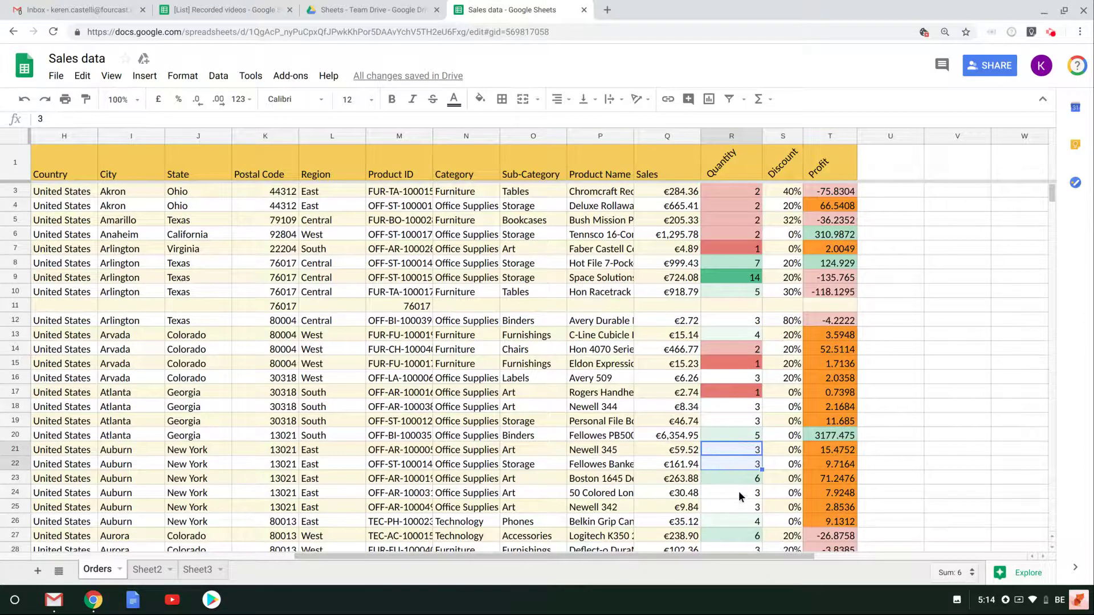
{"action": "scroll", "coordinate": [918, 461], "scroll_direction": "down", "scroll_amount": 15}
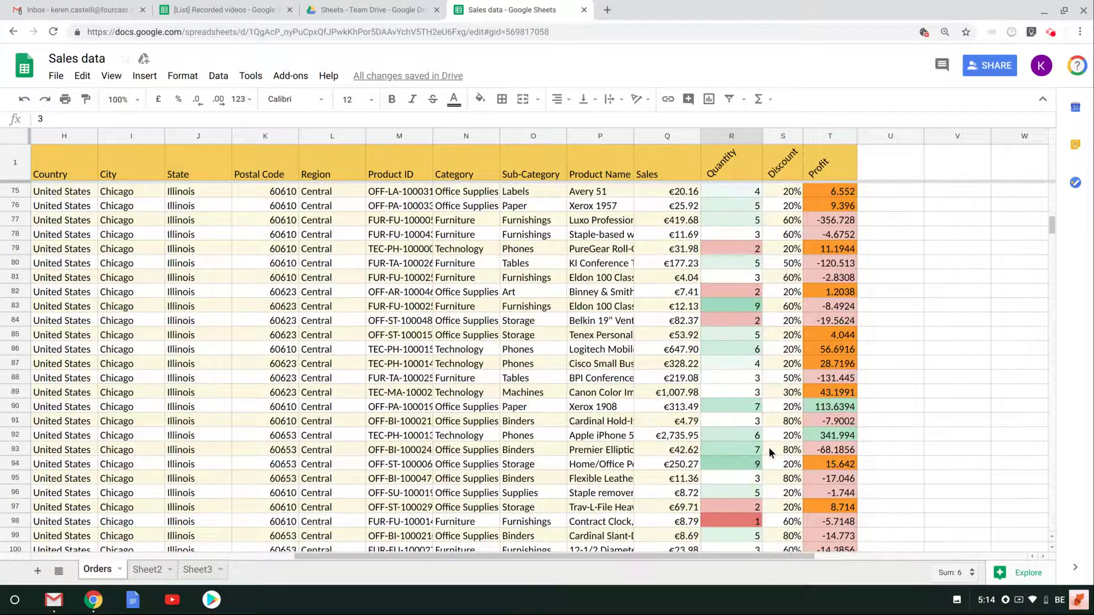
{"action": "scroll", "coordinate": [768, 447], "scroll_direction": "up", "scroll_amount": 15}
{"action": "left_click", "coordinate": [944, 393]}
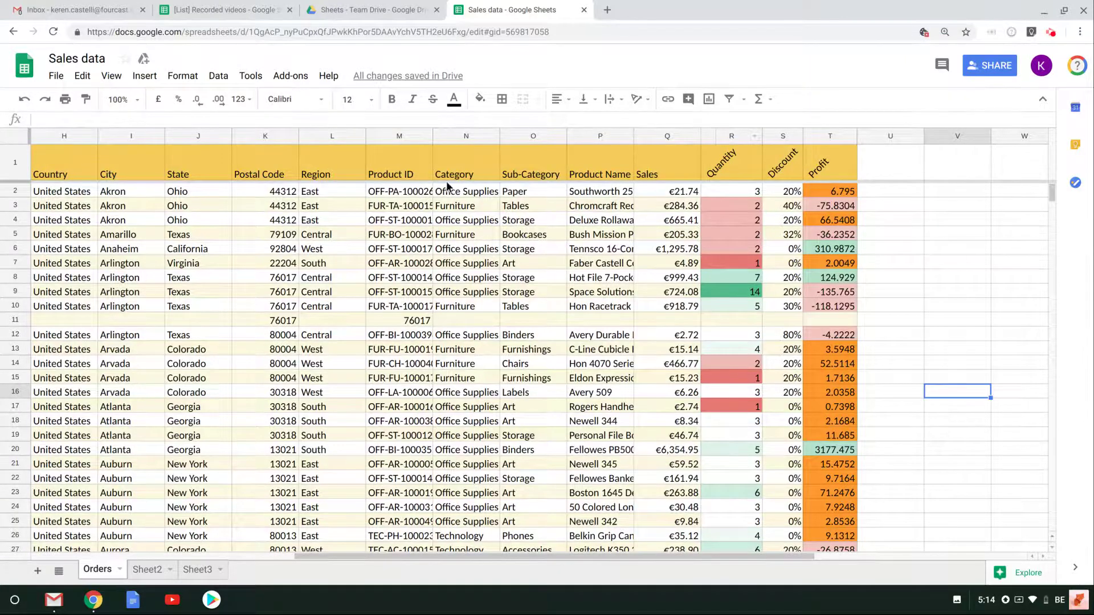
Switch to Sheet2 and examine the Name, Project and Status columns of the project table
{"action": "left_click", "coordinate": [147, 569]}
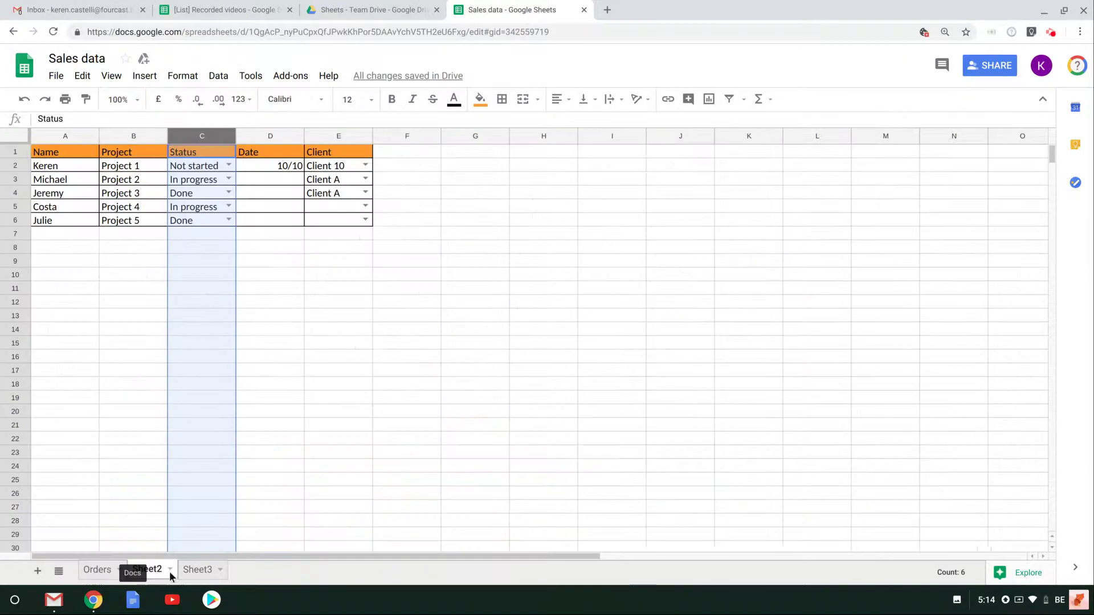
{"action": "left_click", "coordinate": [280, 286]}
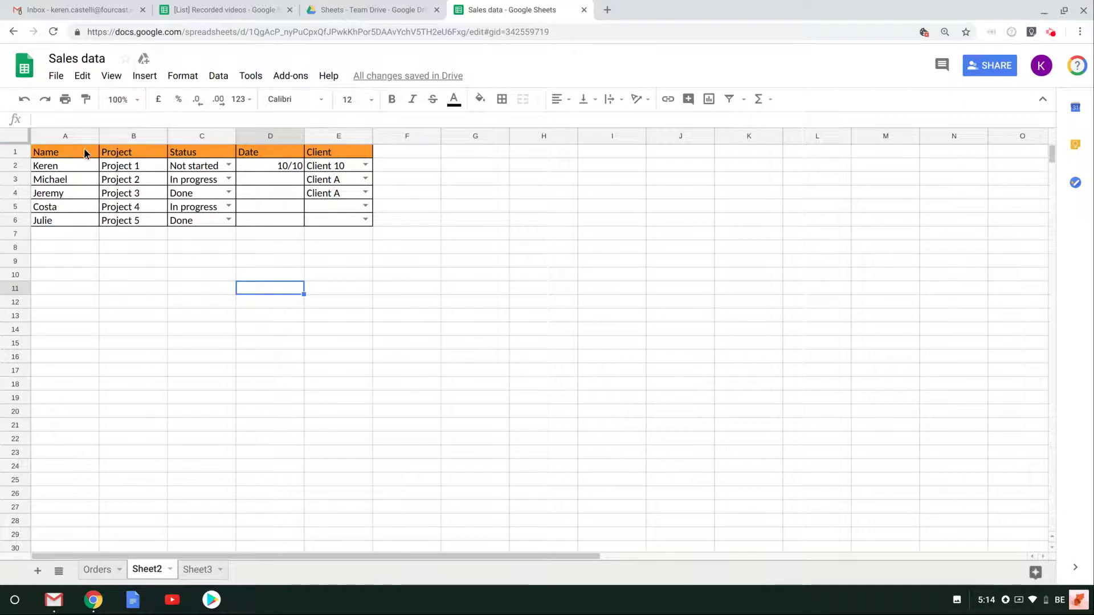
{"action": "left_click_drag", "start_coordinate": [84, 149], "coordinate": [68, 207]}
{"action": "left_click_drag", "start_coordinate": [146, 151], "coordinate": [150, 219]}
{"action": "left_click_drag", "start_coordinate": [206, 154], "coordinate": [205, 220]}
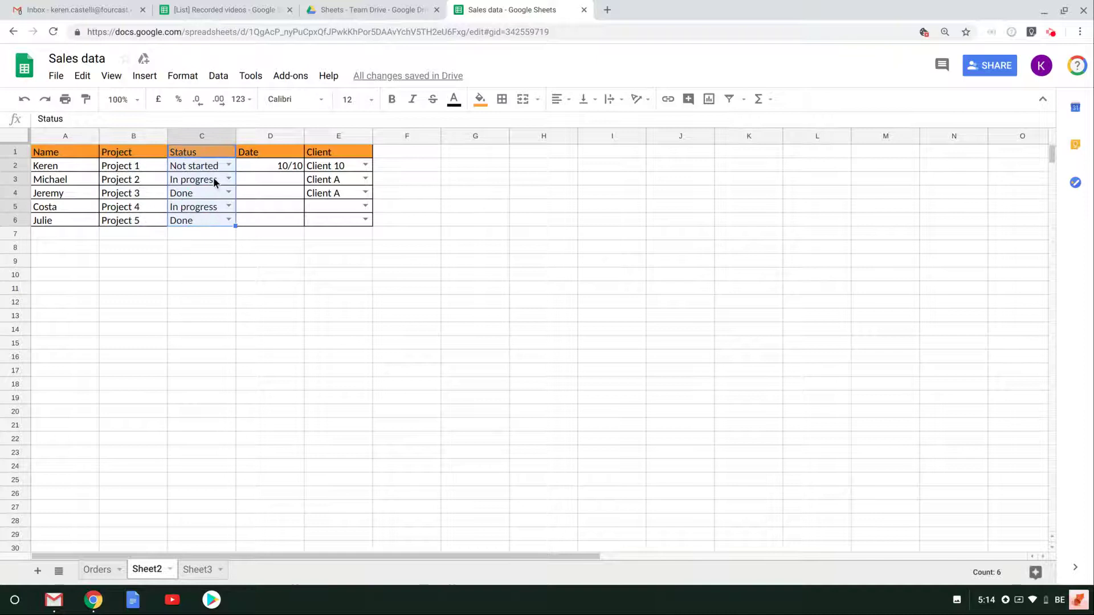
{"action": "left_click", "coordinate": [293, 353]}
{"action": "left_click_drag", "start_coordinate": [207, 164], "coordinate": [197, 236]}
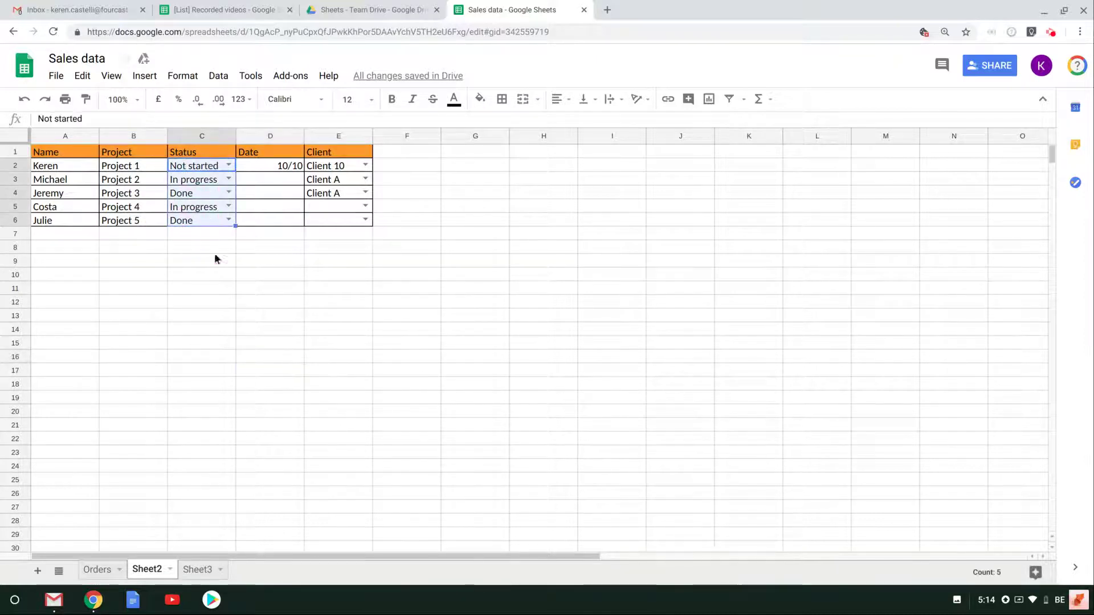
{"action": "left_click", "coordinate": [295, 315]}
{"action": "left_click_drag", "start_coordinate": [197, 165], "coordinate": [192, 225]}
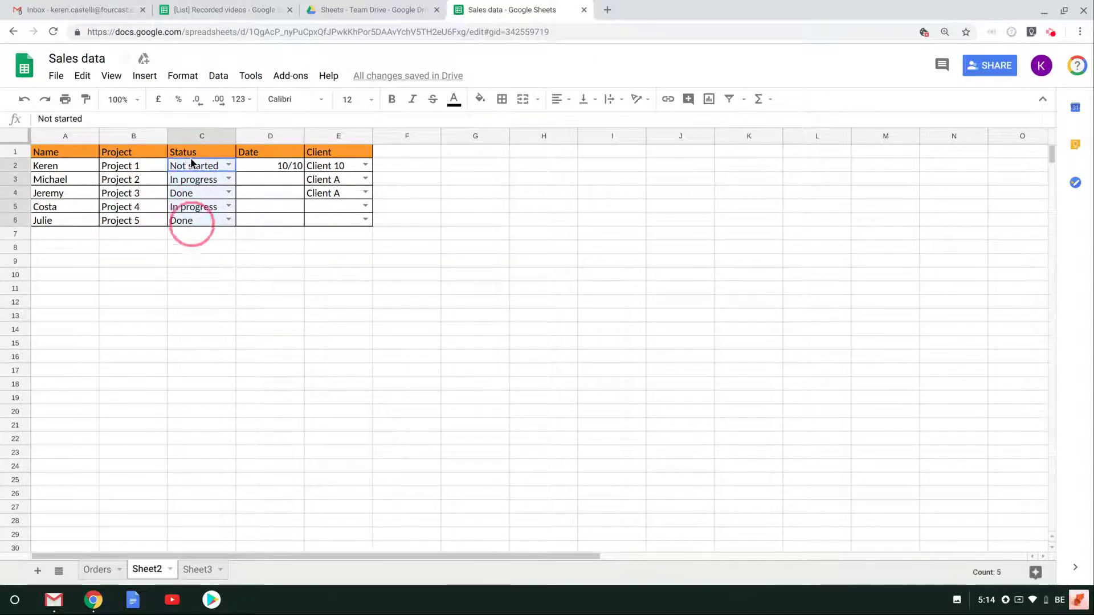
{"action": "left_click", "coordinate": [263, 285]}
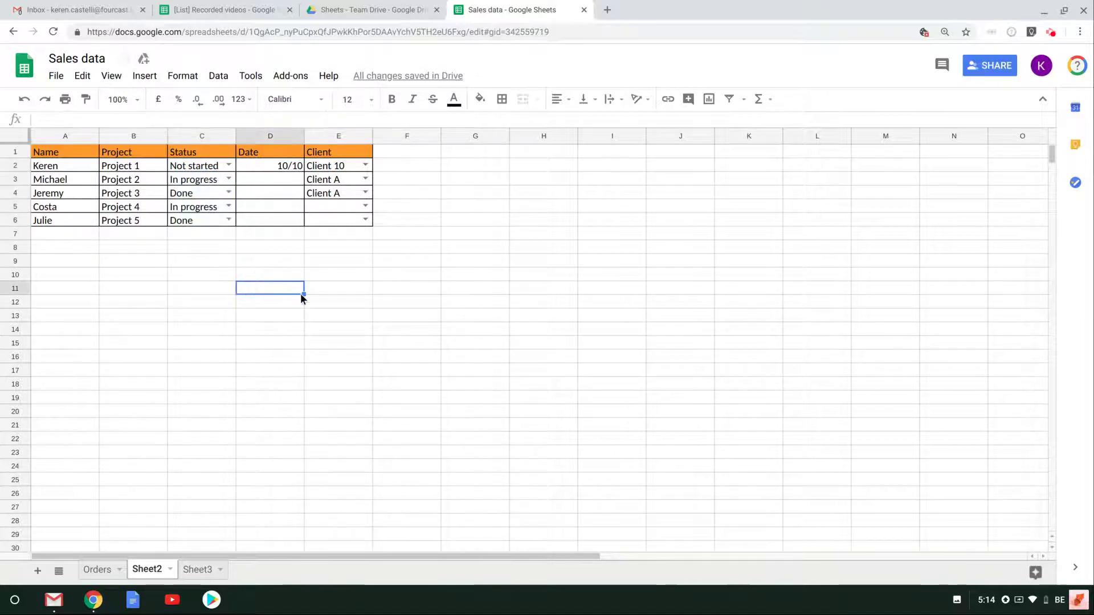
Add a conditional formatting rule to the Status column that fills cells whose text contains "not started" in light grey
{"action": "left_click", "coordinate": [196, 135]}
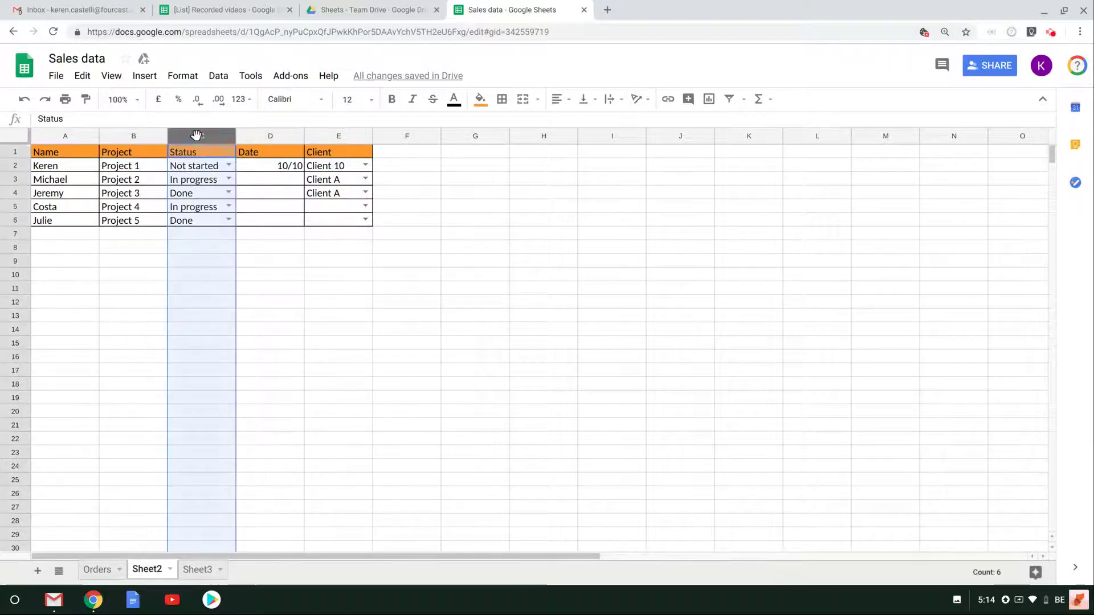
{"action": "right_click", "coordinate": [196, 136]}
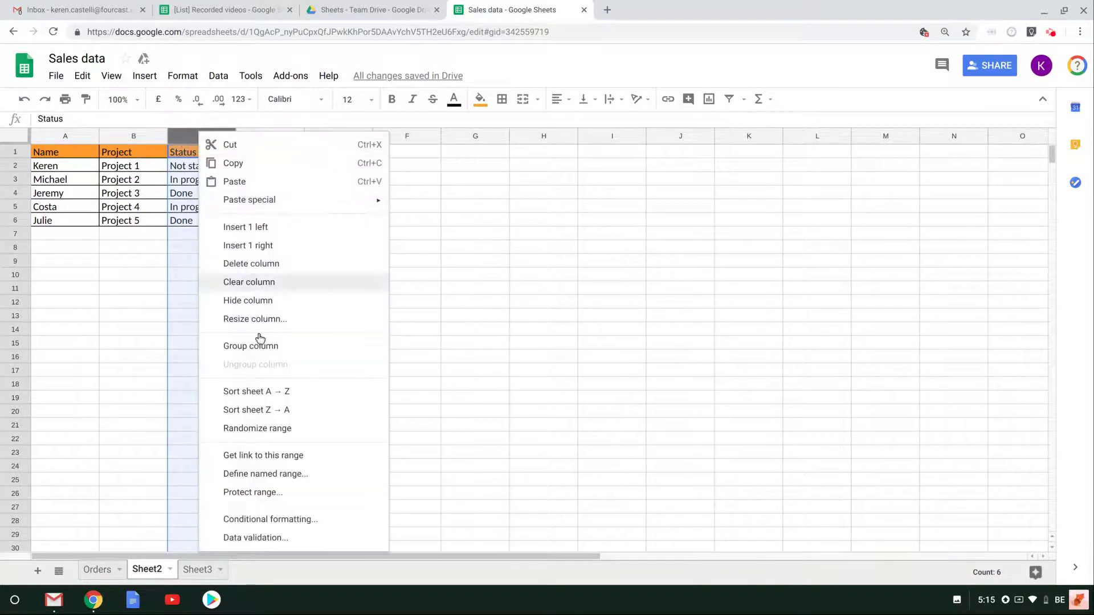
{"action": "left_click", "coordinate": [302, 520]}
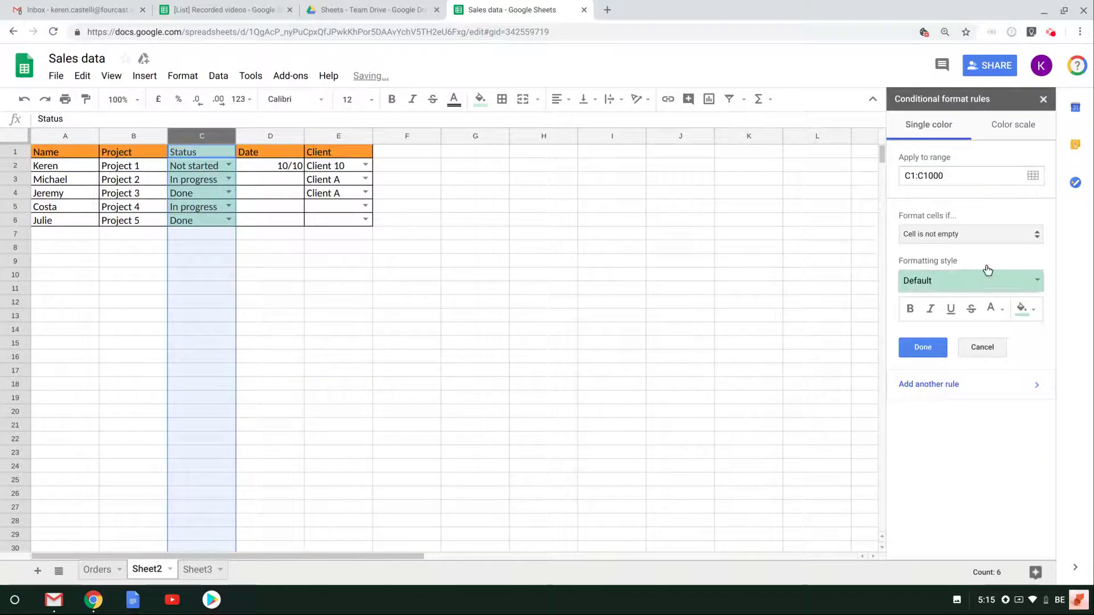
{"action": "left_click", "coordinate": [939, 232]}
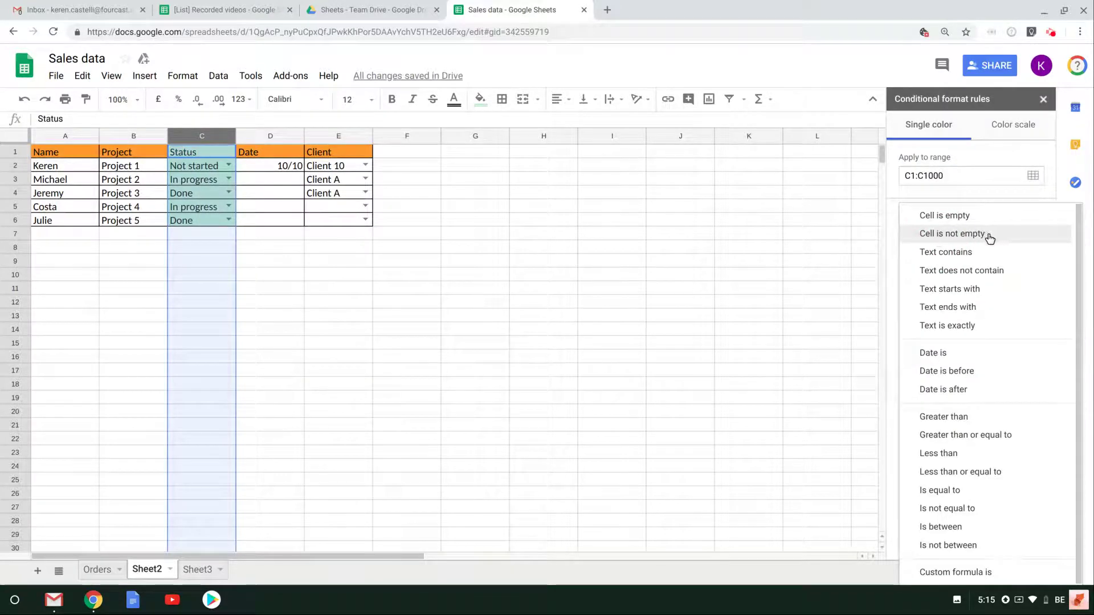
{"action": "left_click", "coordinate": [937, 252]}
{"action": "type", "text": "not started"}
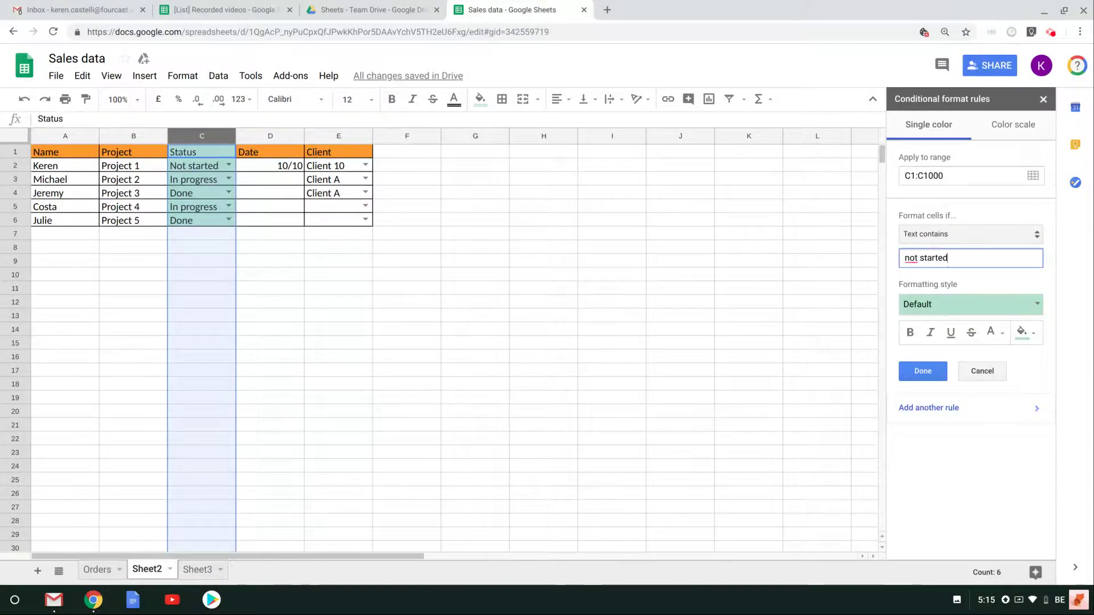
{"action": "left_click", "coordinate": [1005, 307]}
{"action": "left_click", "coordinate": [985, 395]}
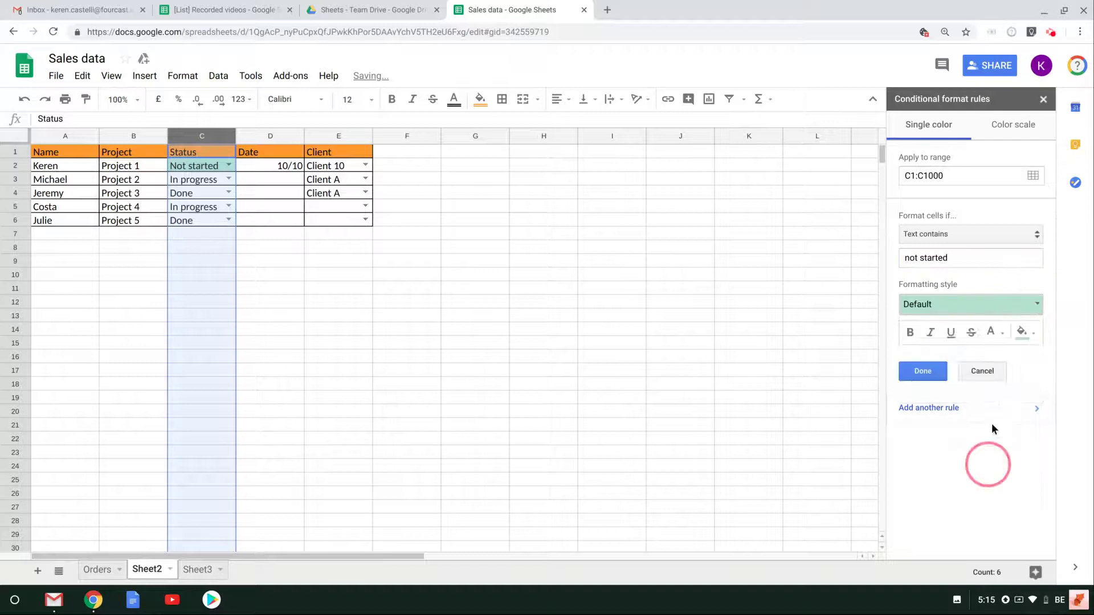
{"action": "left_click", "coordinate": [1023, 332]}
{"action": "left_click", "coordinate": [986, 376]}
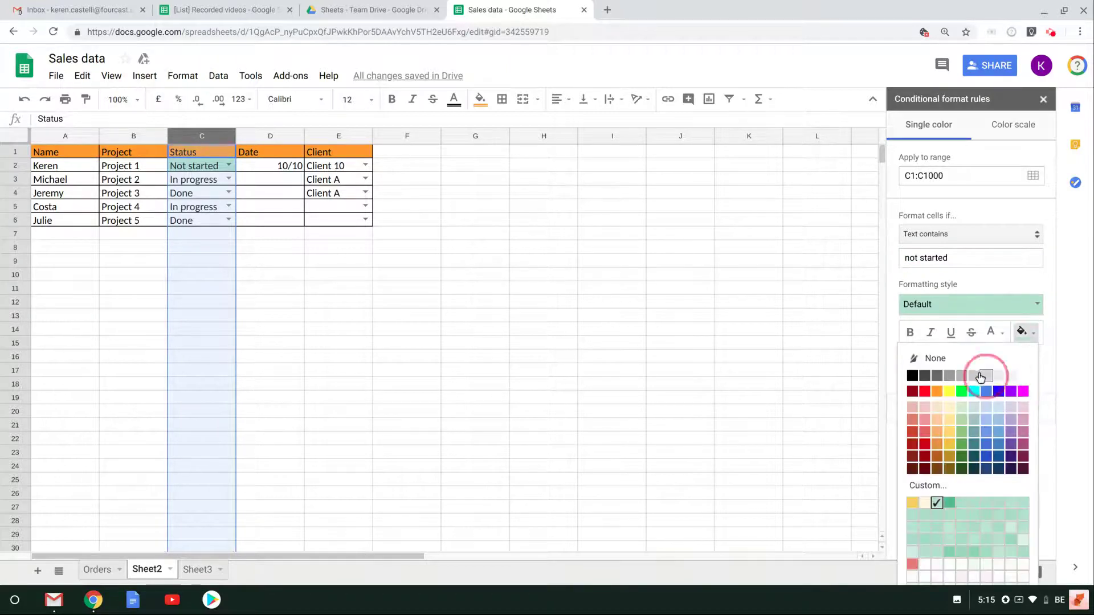
{"action": "left_click", "coordinate": [921, 371]}
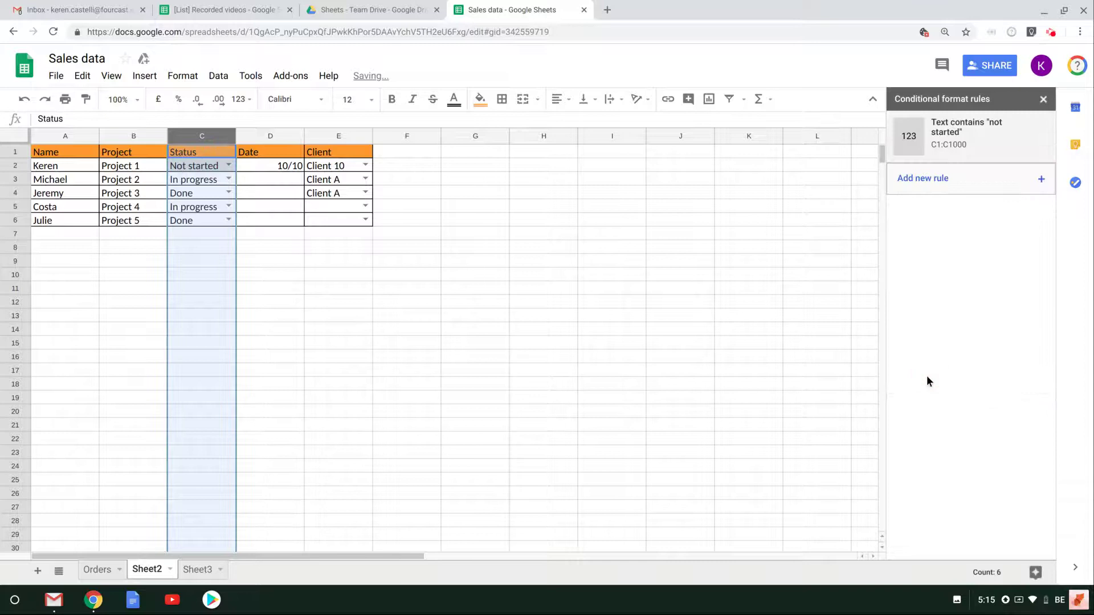
Add a second Status rule that fills cells whose text contains "In progress" in light yellow
{"action": "left_click", "coordinate": [942, 180]}
{"action": "left_click", "coordinate": [940, 234]}
{"action": "left_click", "coordinate": [954, 252]}
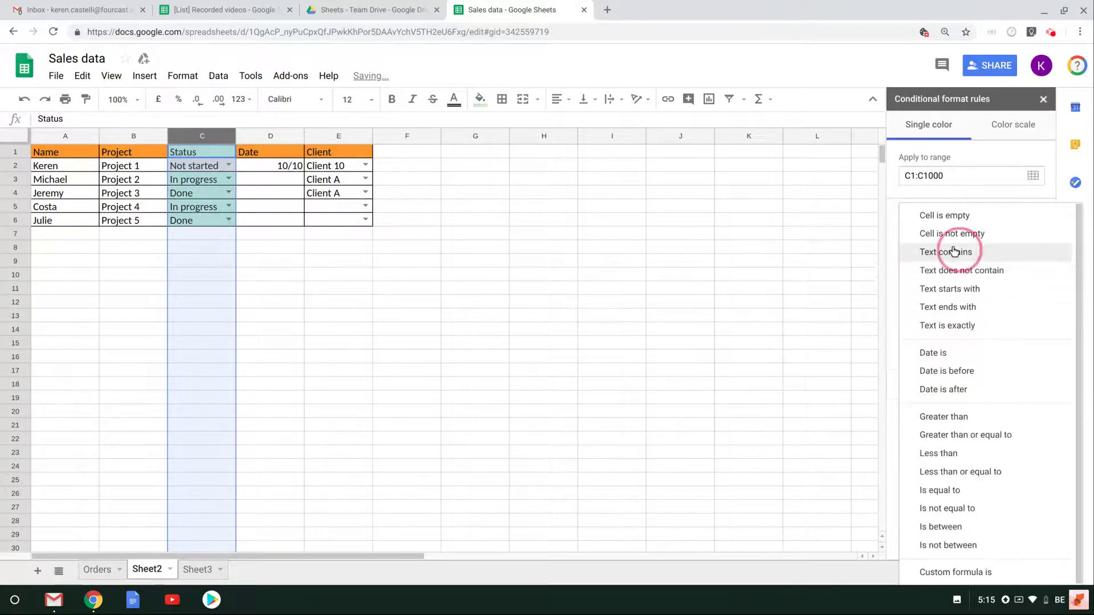
{"action": "type", "text": "In progress"}
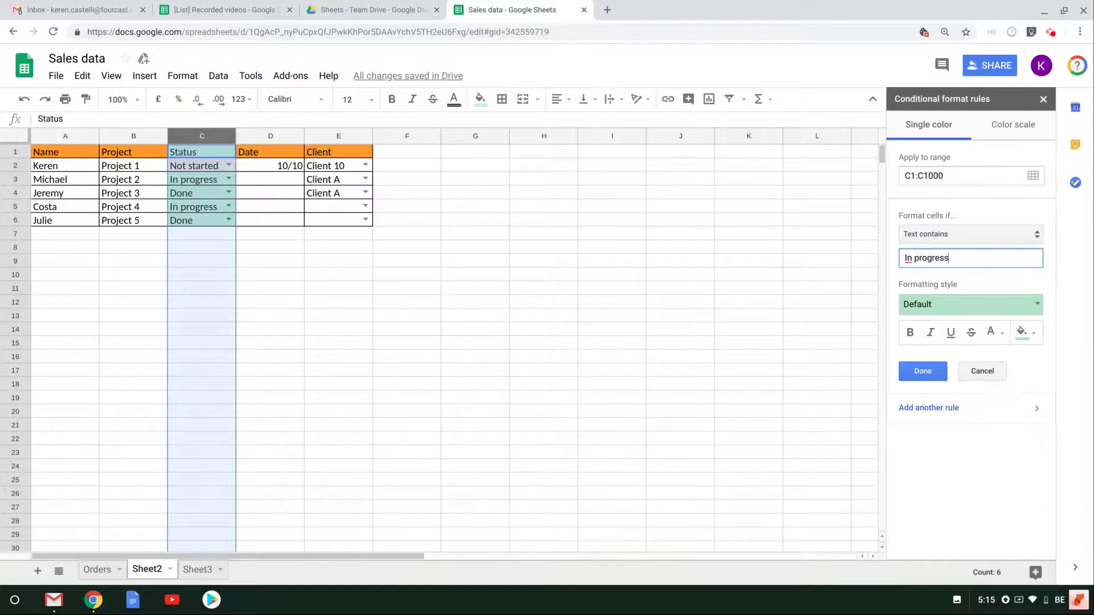
{"action": "left_click", "coordinate": [981, 305]}
{"action": "left_click", "coordinate": [972, 330]}
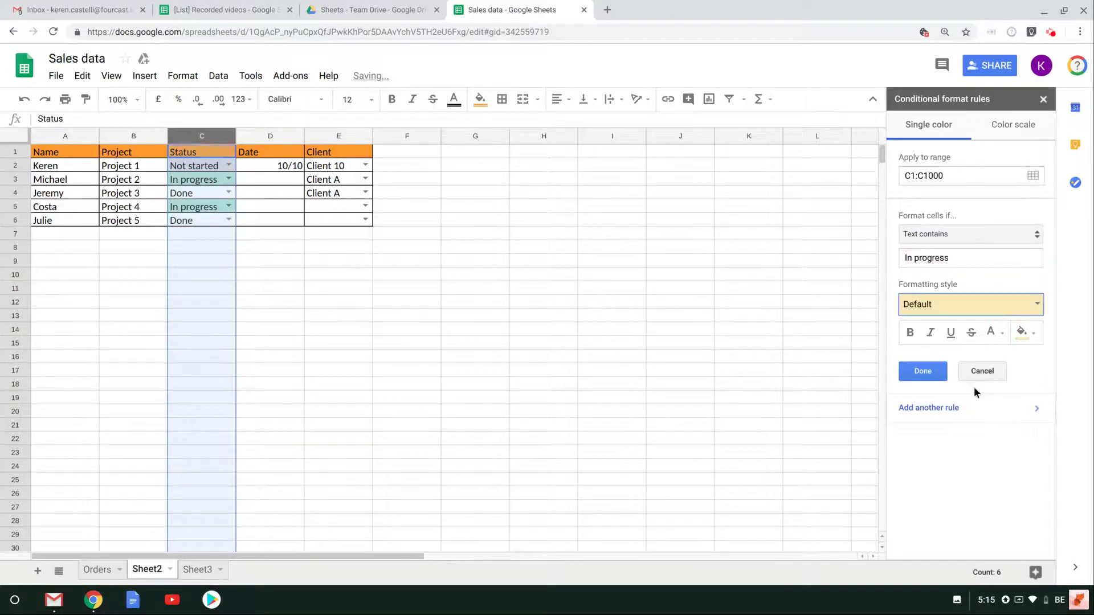
{"action": "left_click", "coordinate": [923, 371]}
Add a third Status rule that fills cells whose text contains "Done" in the default light green
{"action": "left_click", "coordinate": [945, 231]}
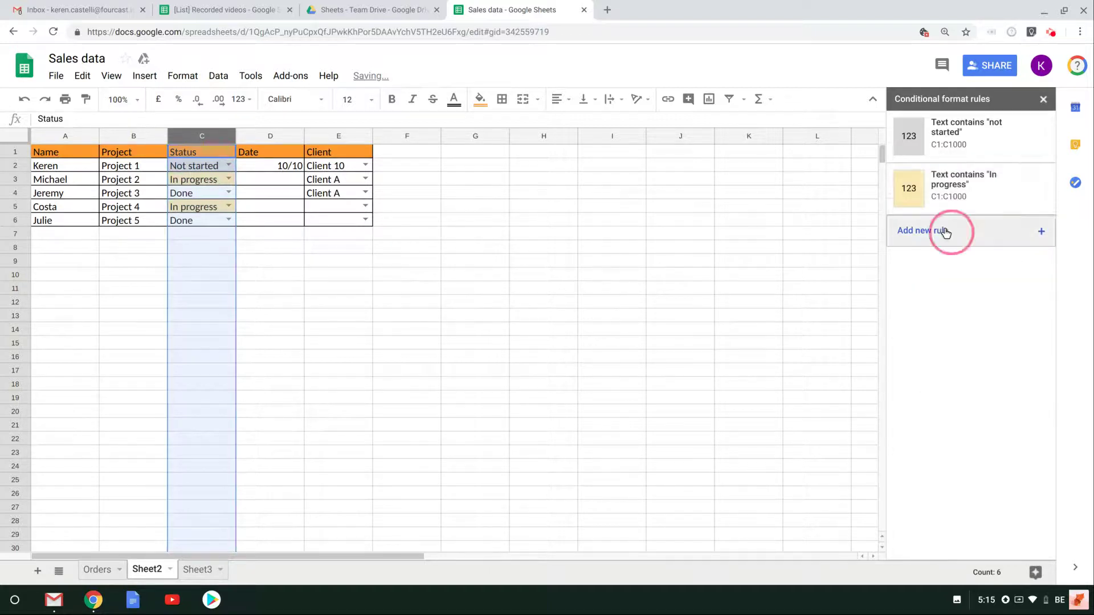
{"action": "left_click", "coordinate": [924, 230]}
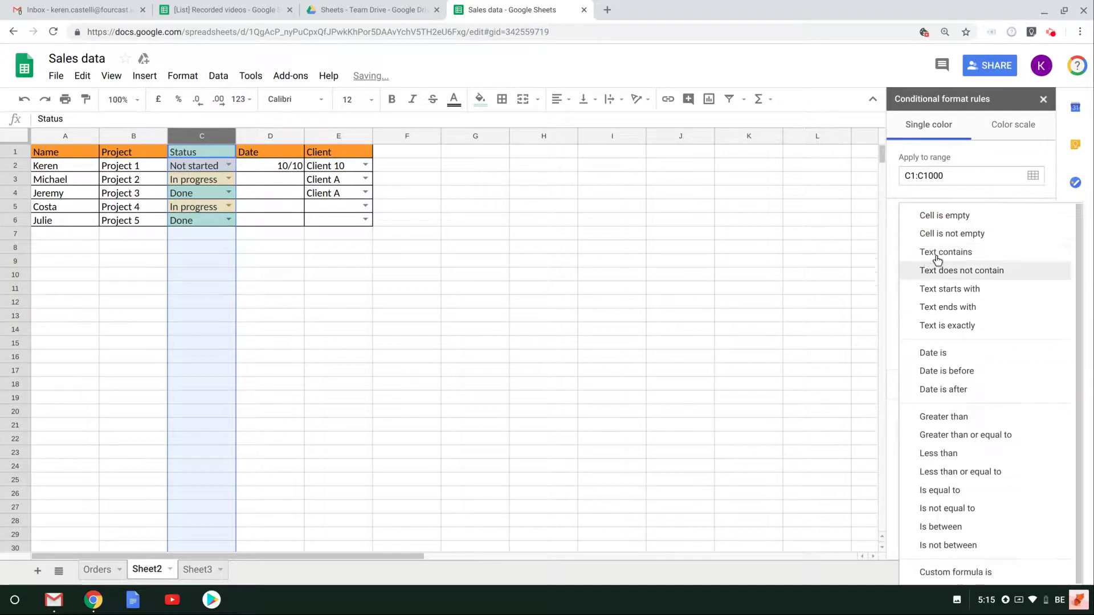
{"action": "left_click", "coordinate": [937, 253]}
{"action": "left_click", "coordinate": [921, 251]}
{"action": "type", "text": "Done"}
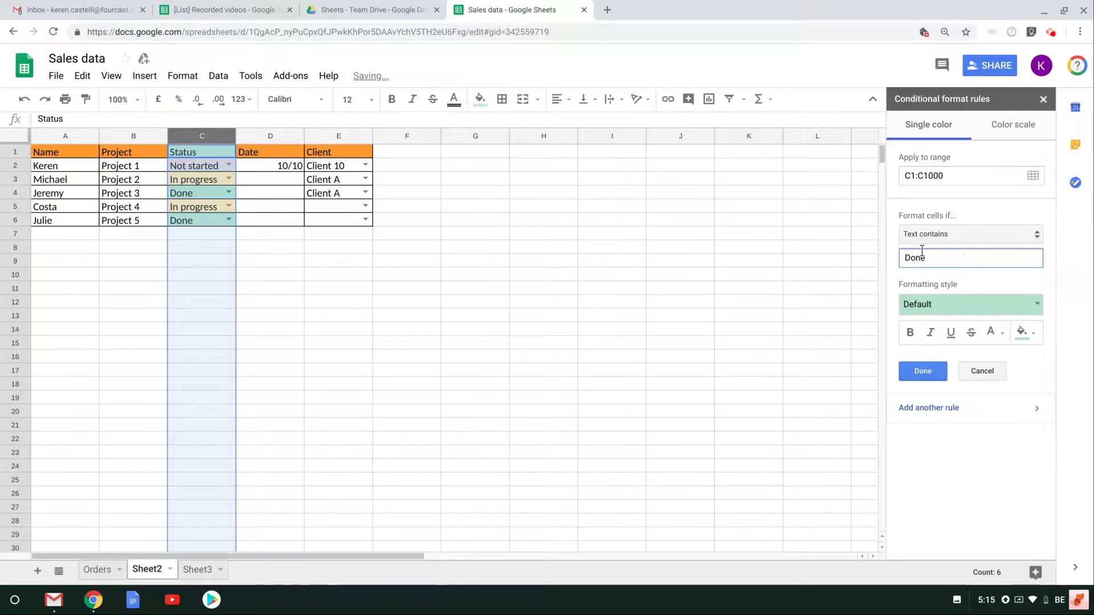
{"action": "left_click", "coordinate": [923, 371]}
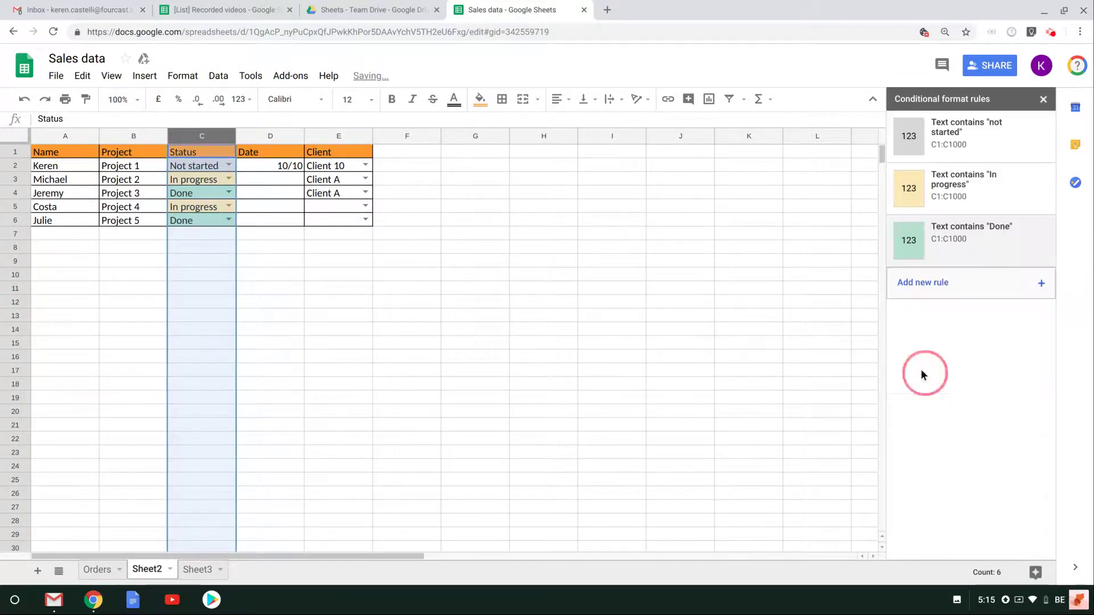
Change the "Done" rule of the Status column to the preset style with green text and no fill
{"action": "left_click", "coordinate": [955, 223]}
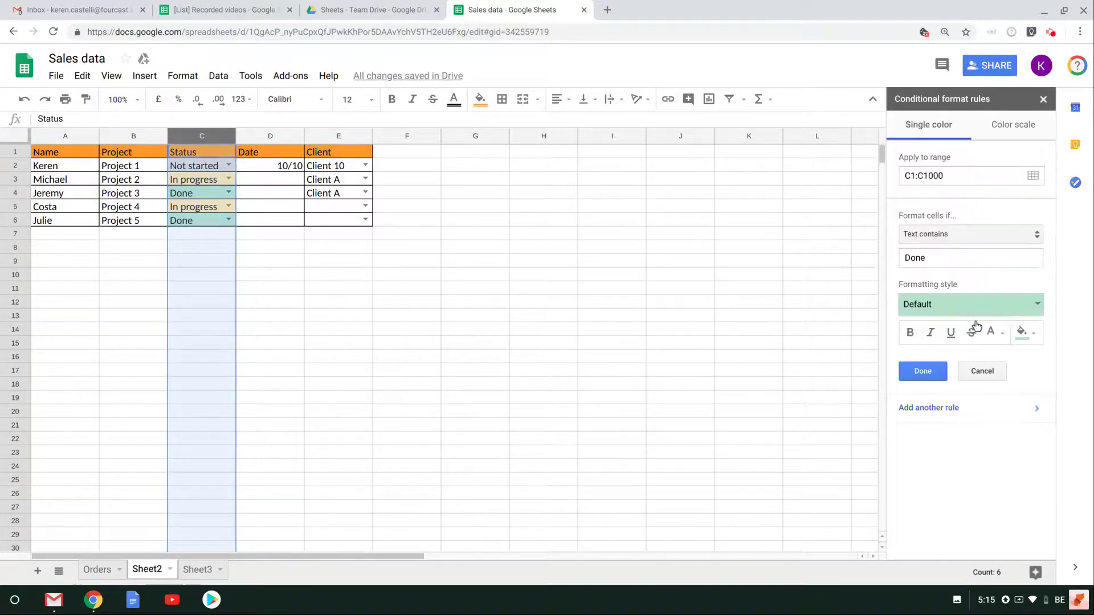
{"action": "left_click", "coordinate": [1029, 311]}
{"action": "left_click", "coordinate": [923, 358]}
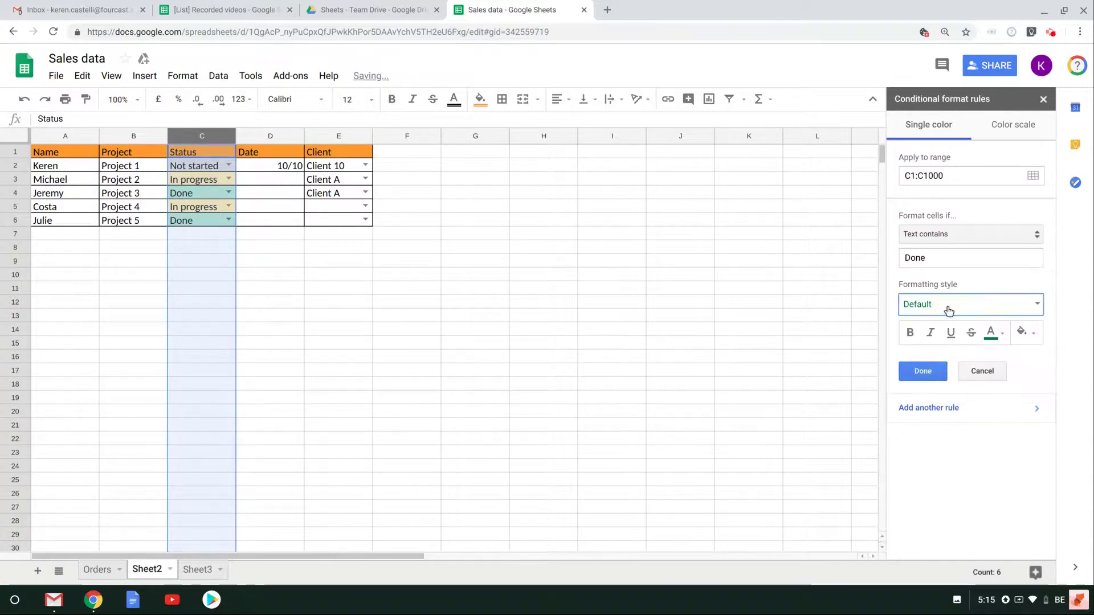
{"action": "left_click", "coordinate": [931, 371]}
Change the "In progress" rule to the preset style with orange text and no fill, and close the conditional format rules
{"action": "left_click", "coordinate": [975, 188]}
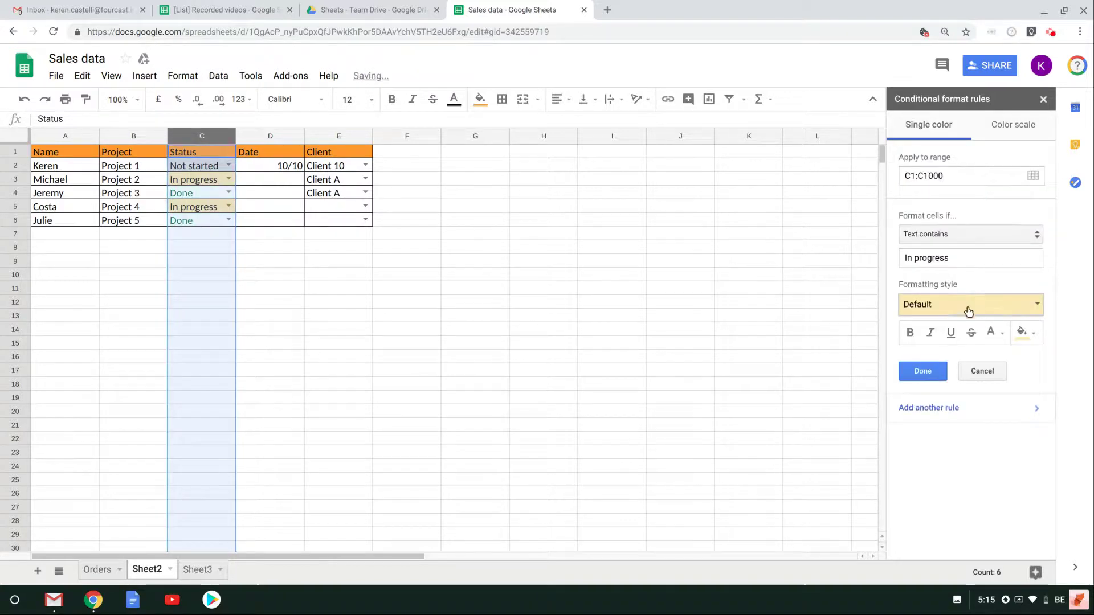
{"action": "left_click", "coordinate": [976, 307]}
{"action": "left_click", "coordinate": [964, 358]}
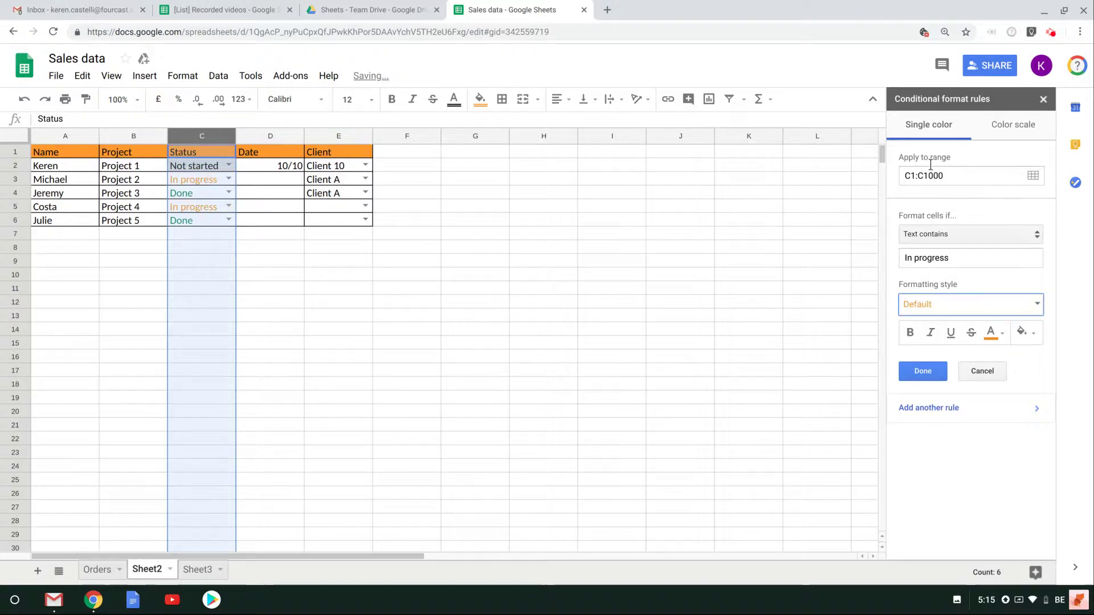
{"action": "left_click", "coordinate": [919, 372]}
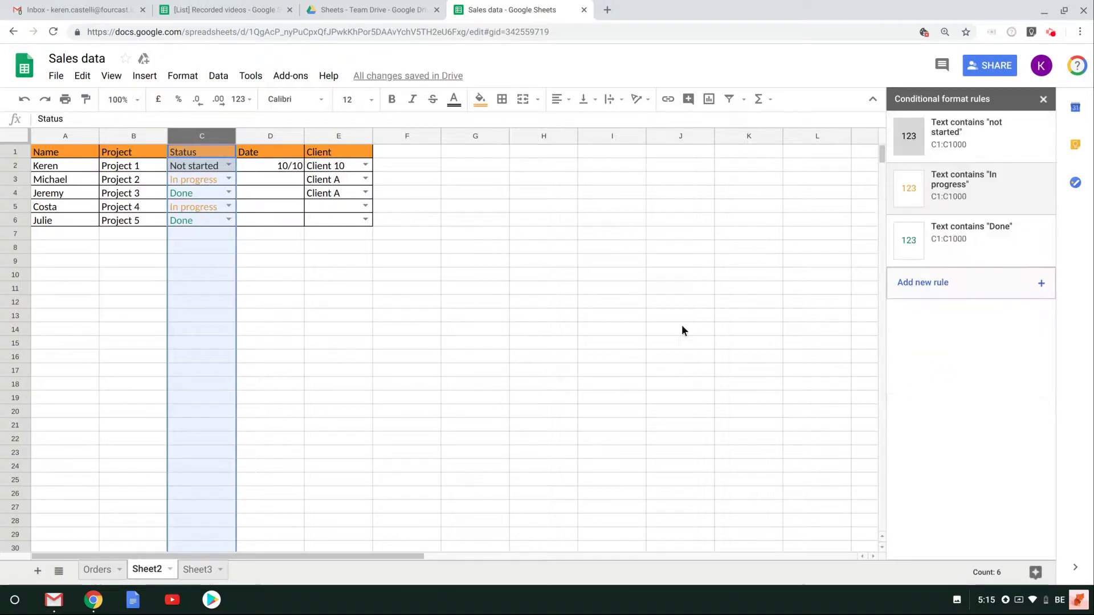
{"action": "left_click", "coordinate": [1043, 99]}
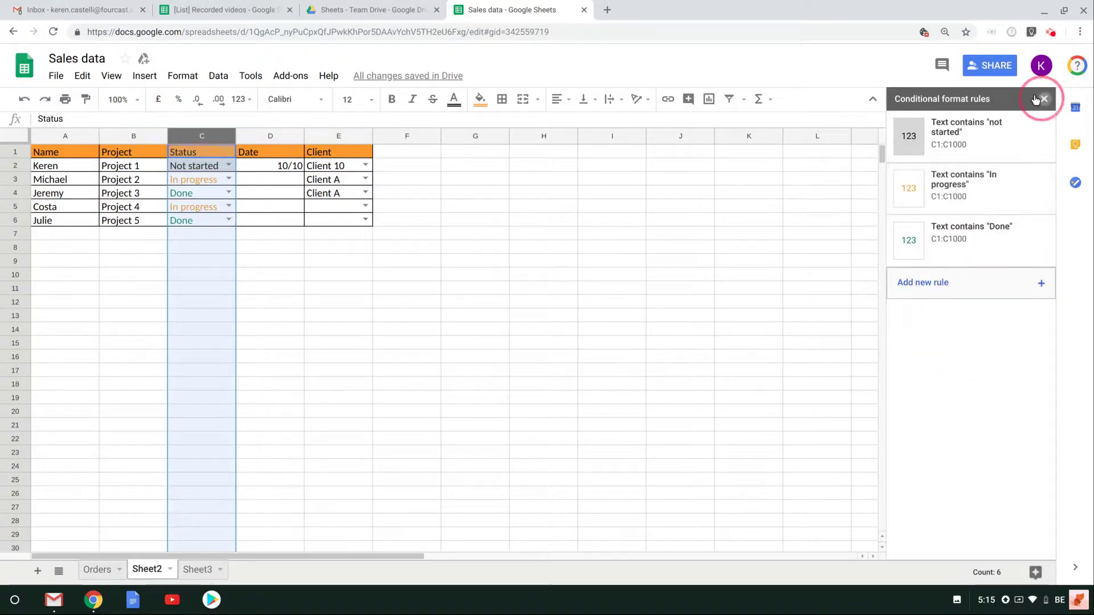
Examine the conditional formatting on the Status cells C2 to C6 of the project table
{"action": "left_click", "coordinate": [542, 247]}
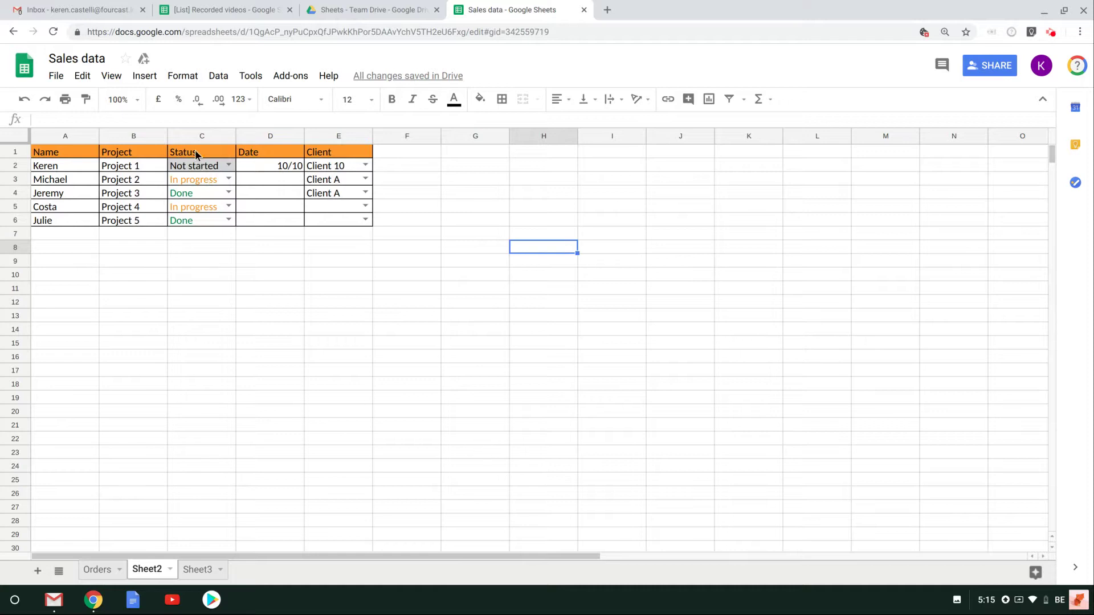
{"action": "left_click_drag", "start_coordinate": [199, 164], "coordinate": [192, 220]}
{"action": "left_click", "coordinate": [347, 303]}
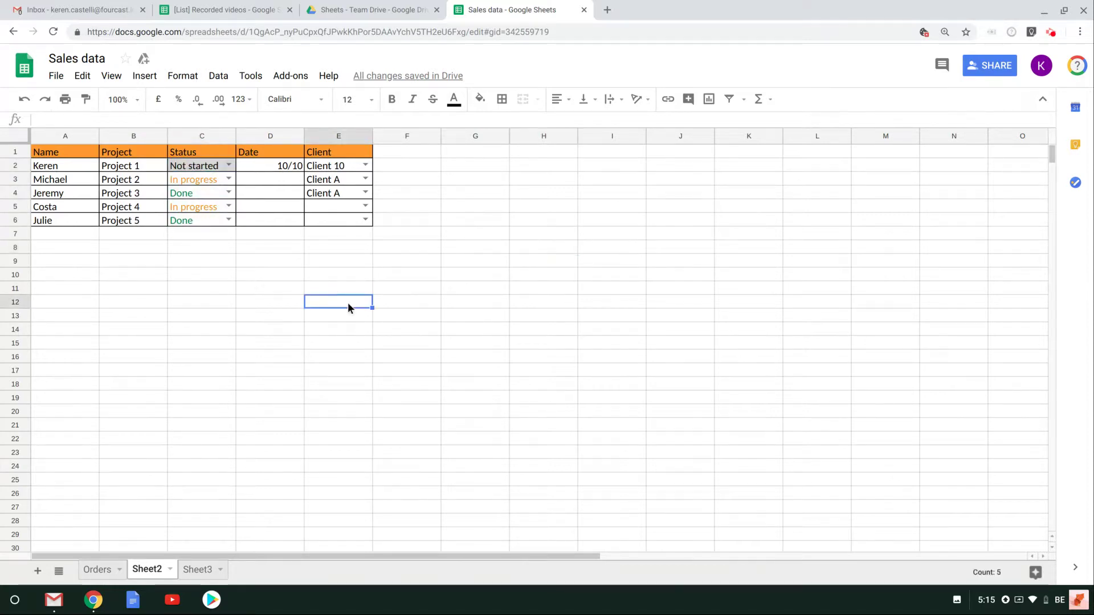